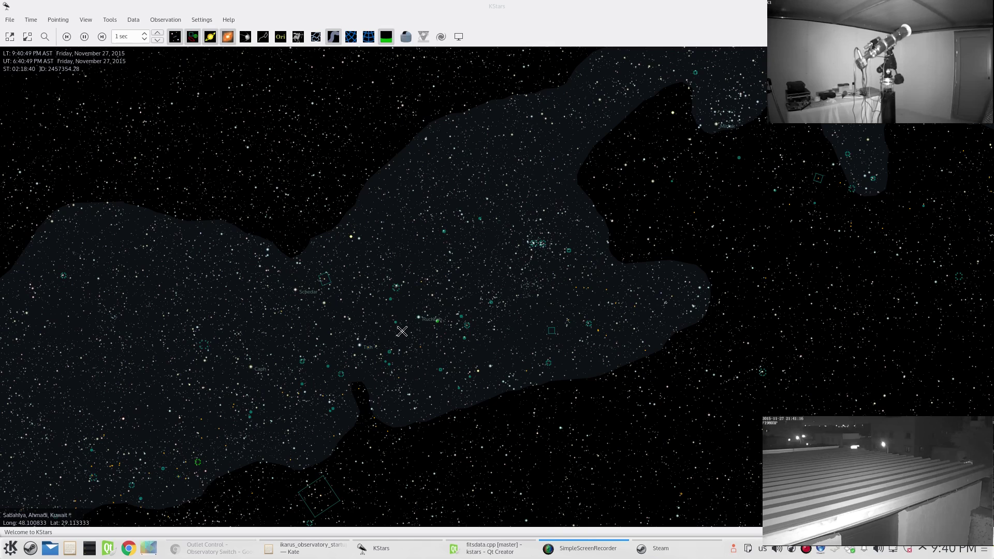
Open Ekos with its Remote INDI setup of EQMod mount, QSI CCD and dome.
click(406, 36)
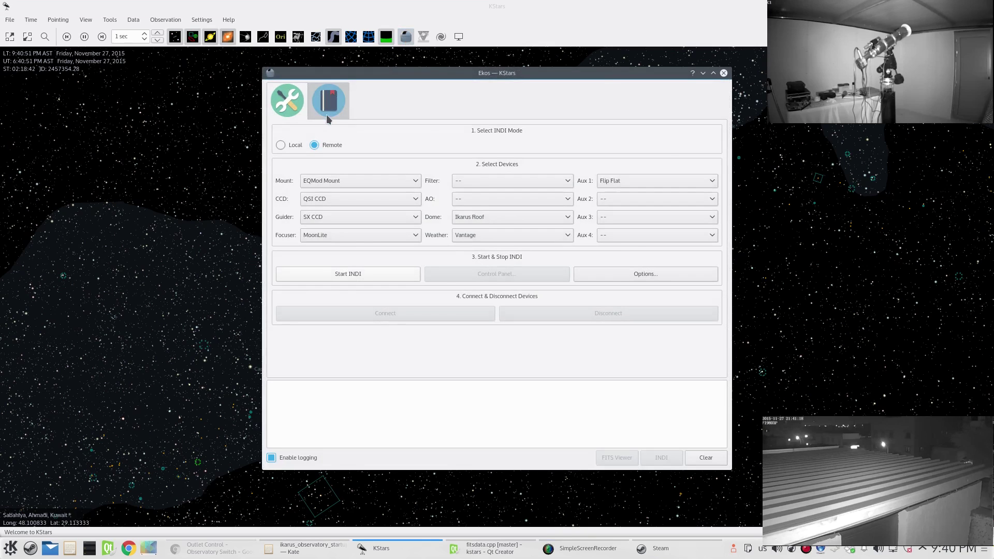
Switch Ekos to the Scheduler module, which has empty target fields and no jobs.
click(326, 114)
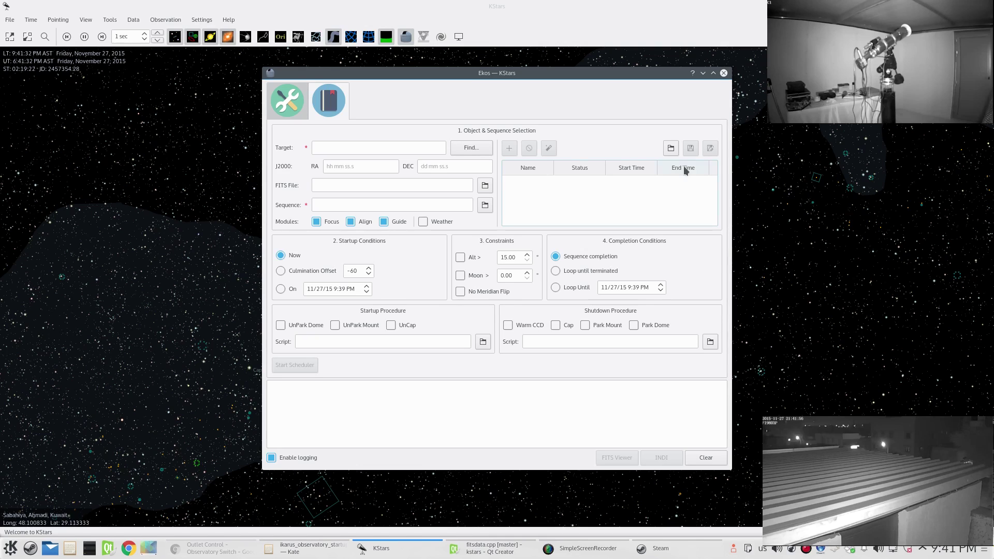
Load heart_nebula.esl from the SH2_190 folder into the scheduler.
click(670, 150)
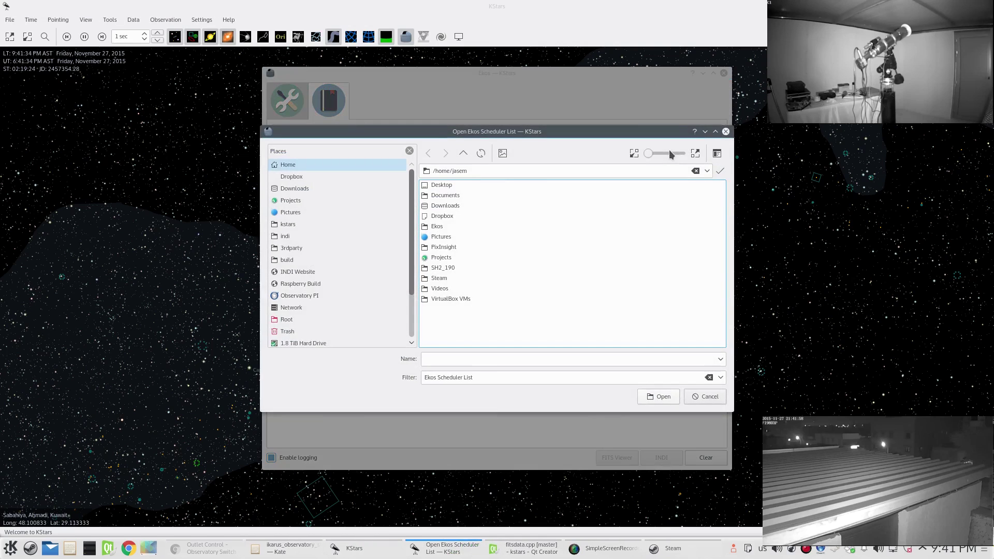
click(443, 268)
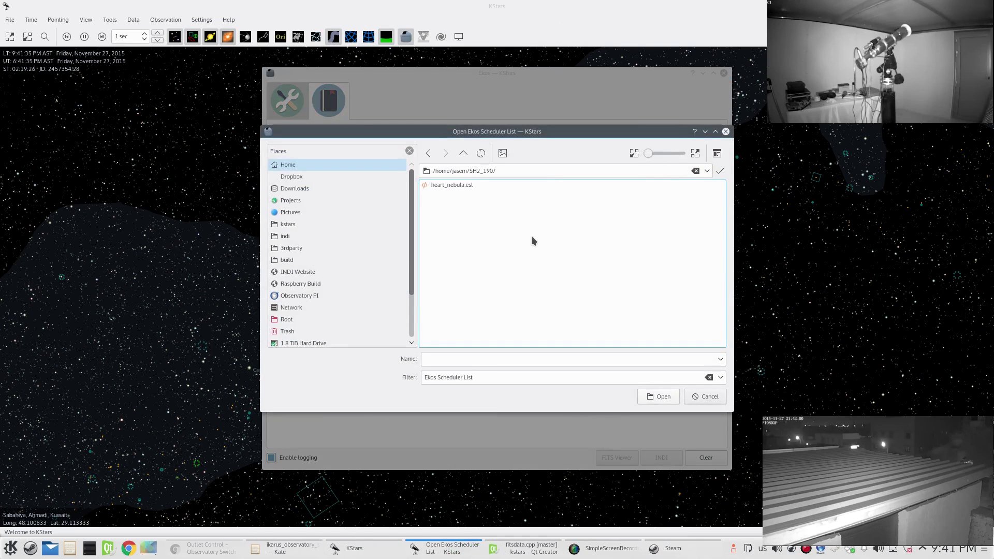
double_click(443, 185)
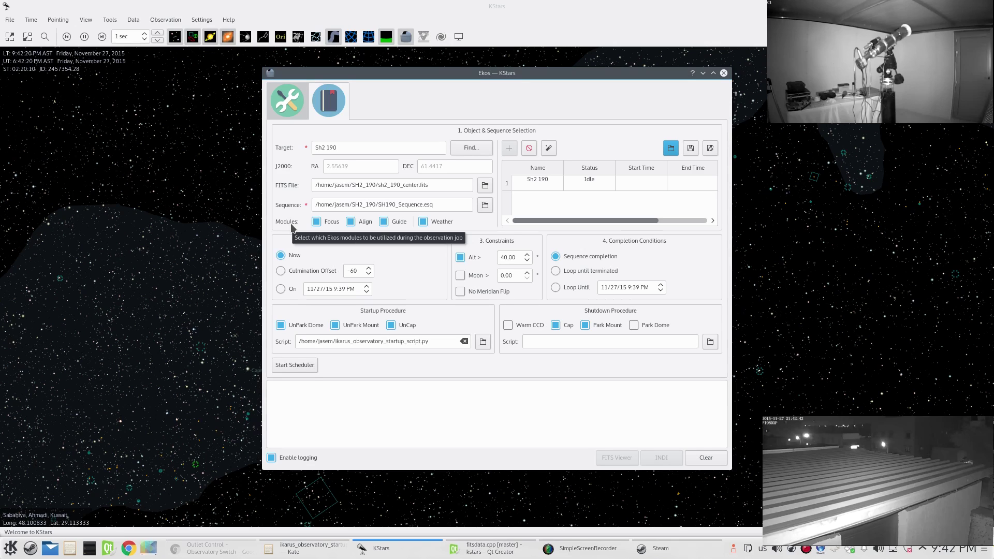
click(330, 224)
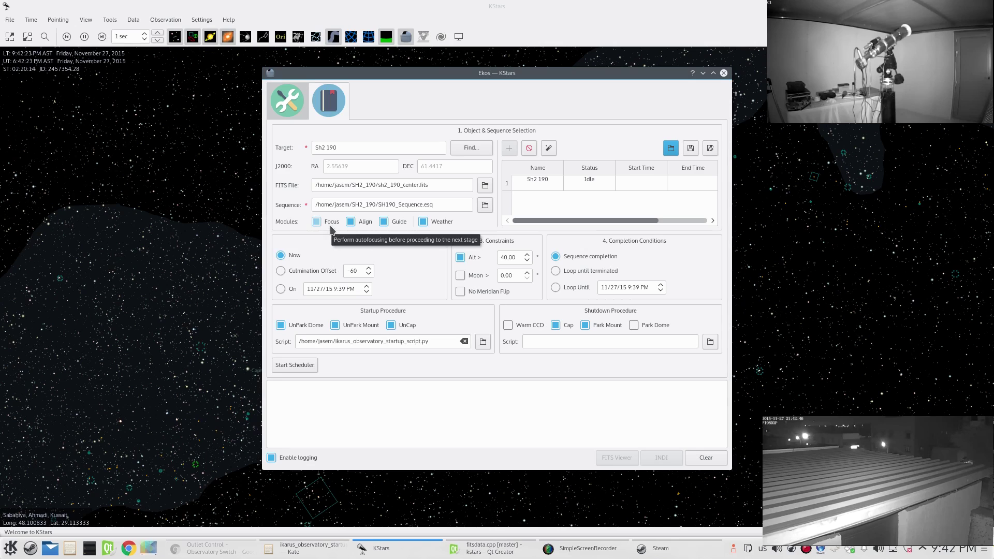
click(331, 224)
click(364, 224)
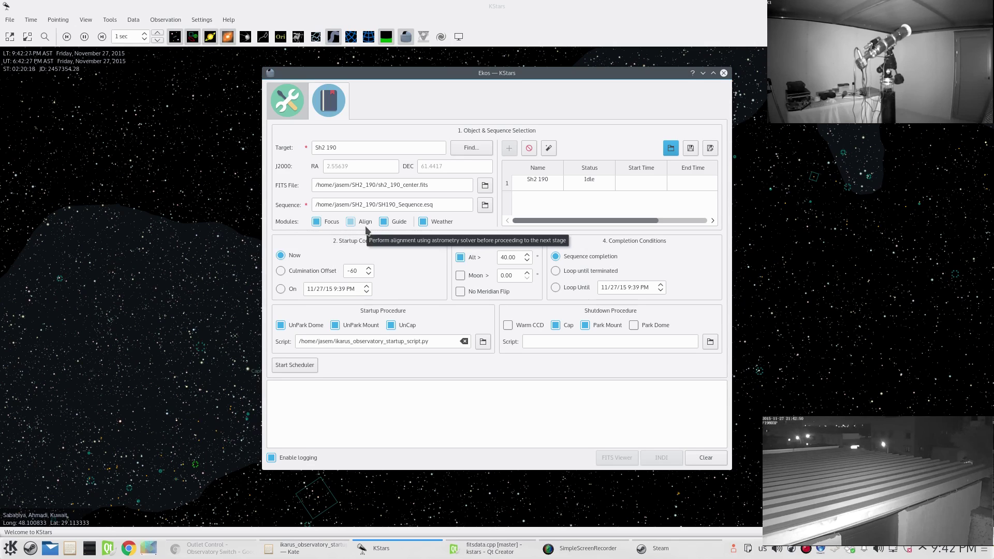
click(366, 228)
click(394, 228)
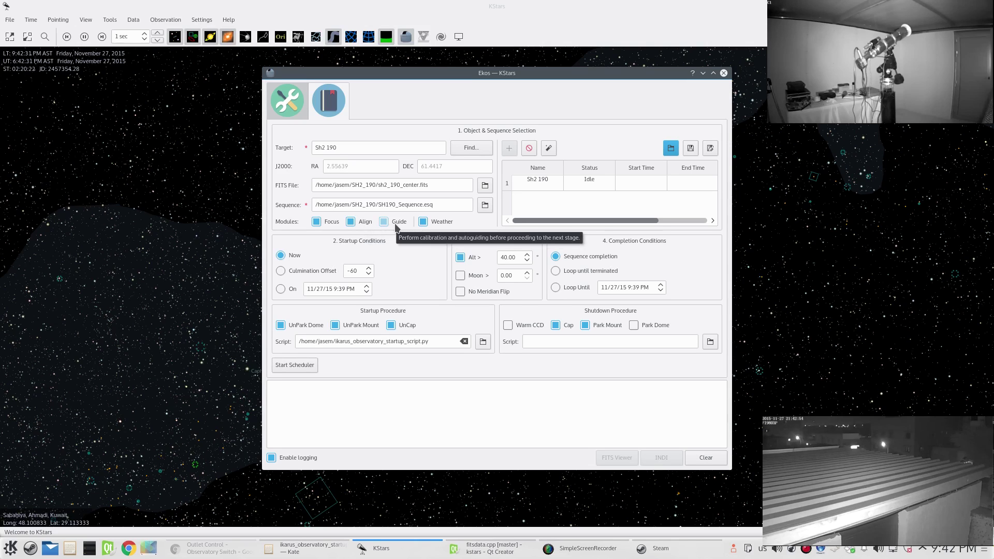
click(399, 225)
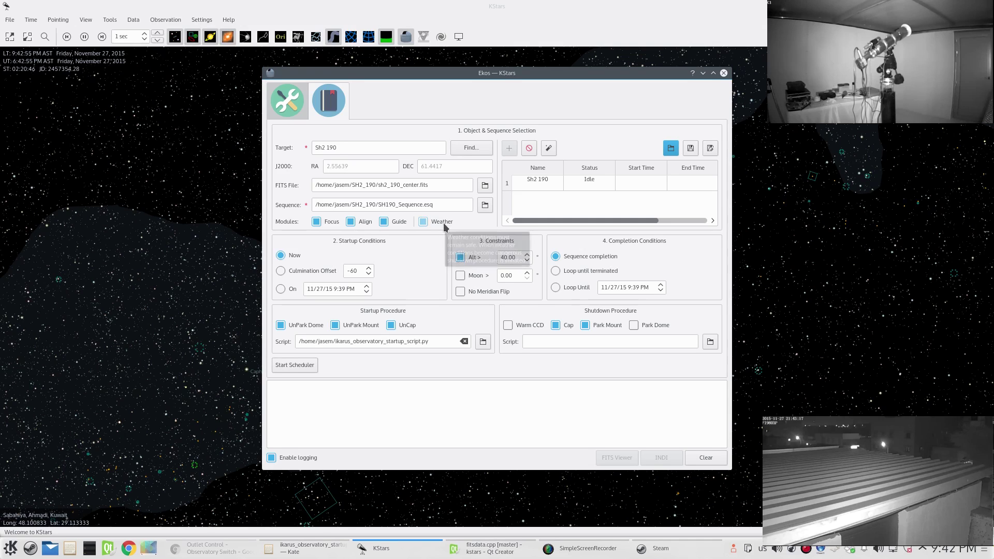
click(458, 223)
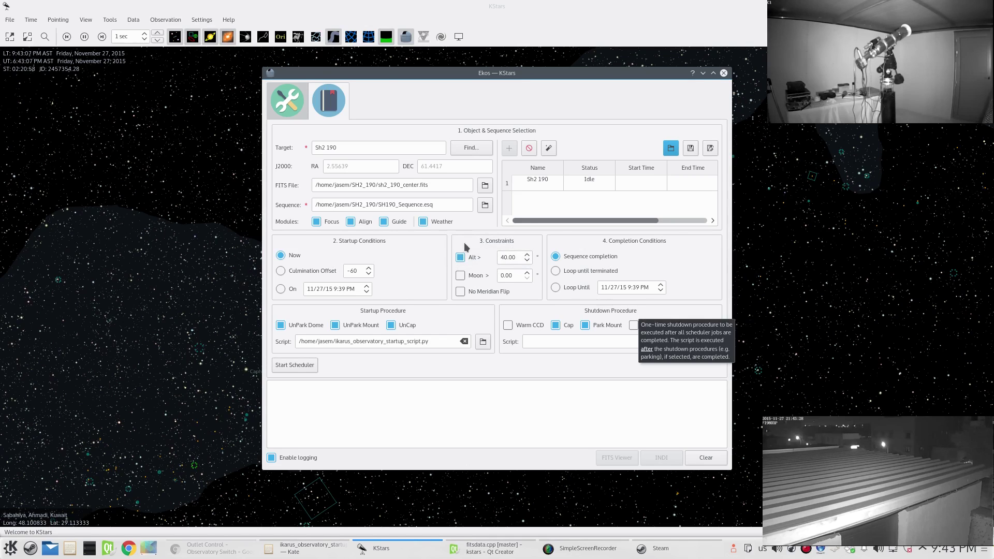
click(446, 222)
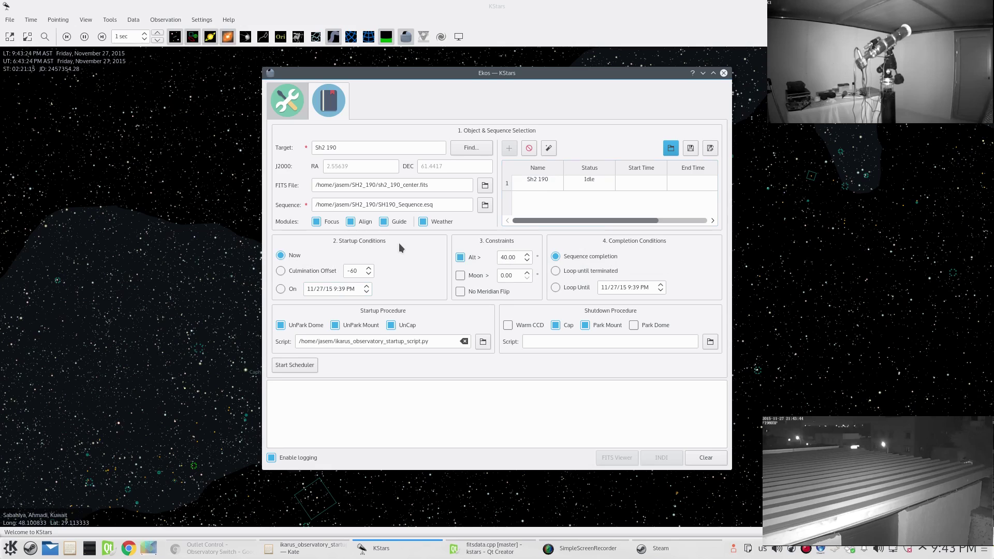
click(484, 261)
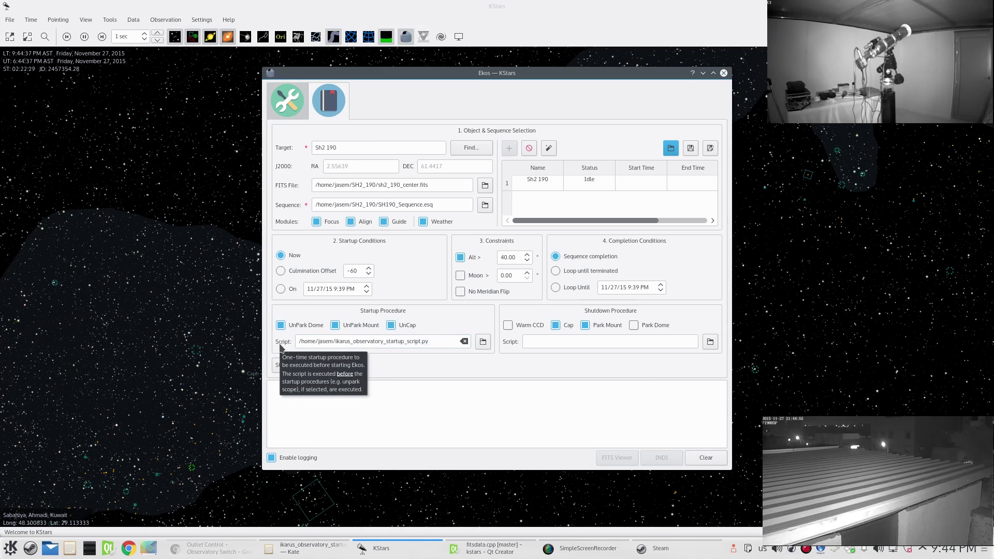
click(321, 554)
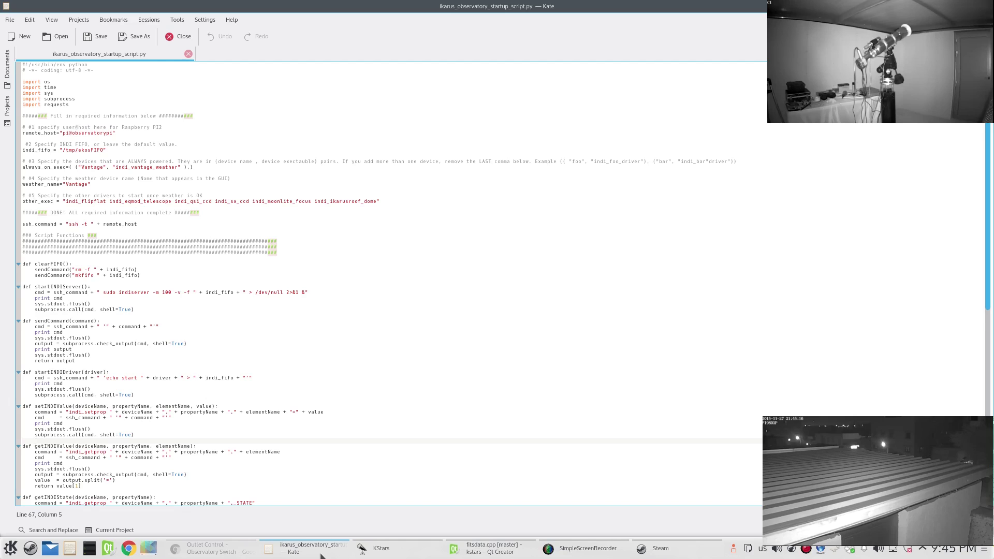
click(321, 553)
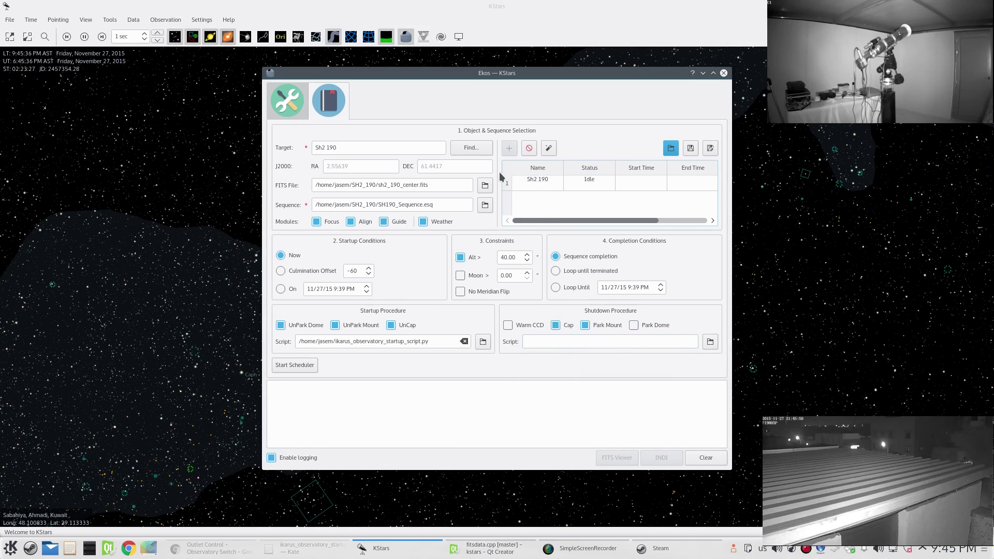
Set ikarus_observatory_shutdown_script.py as the Sh2 190 job's shutdown script and apply it to job #1.
double_click(539, 182)
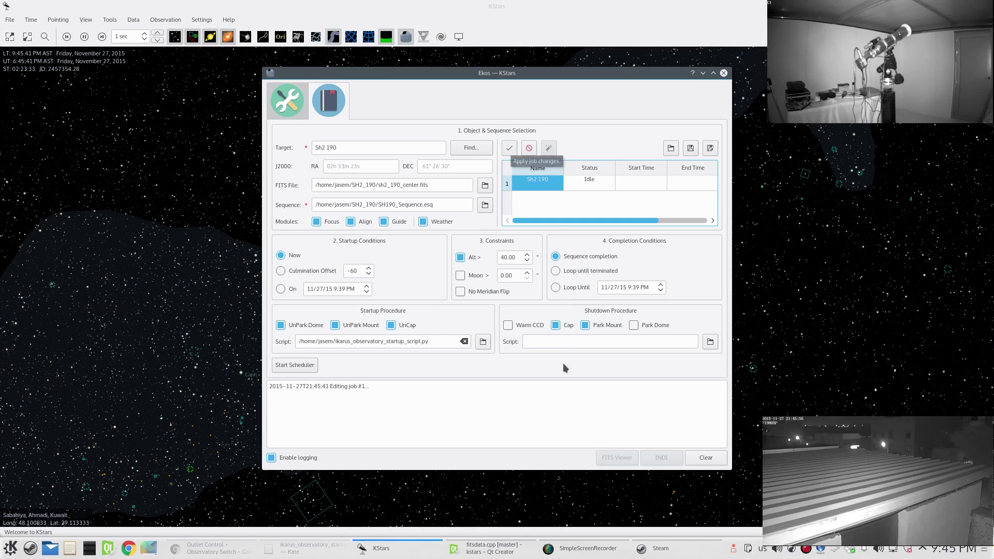
click(710, 348)
click(300, 163)
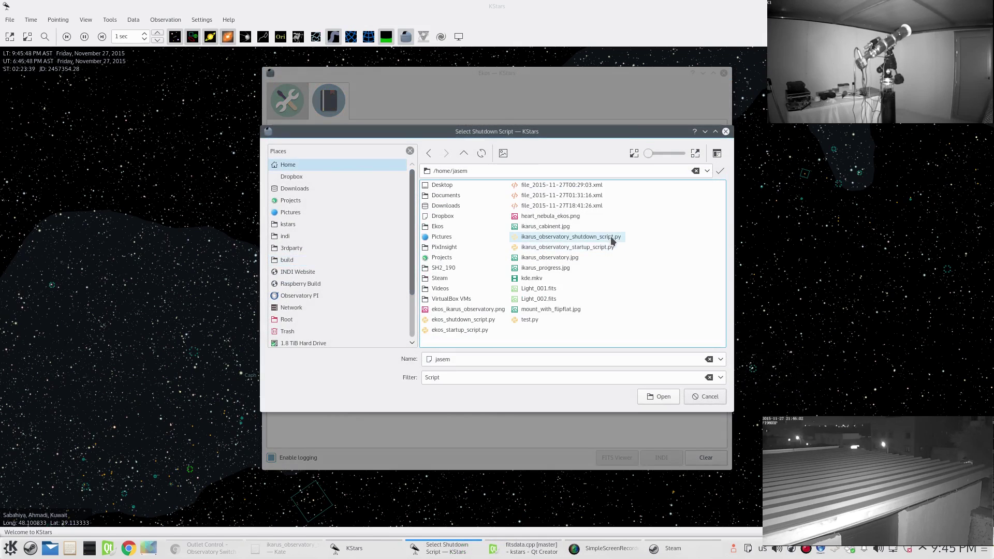
double_click(595, 237)
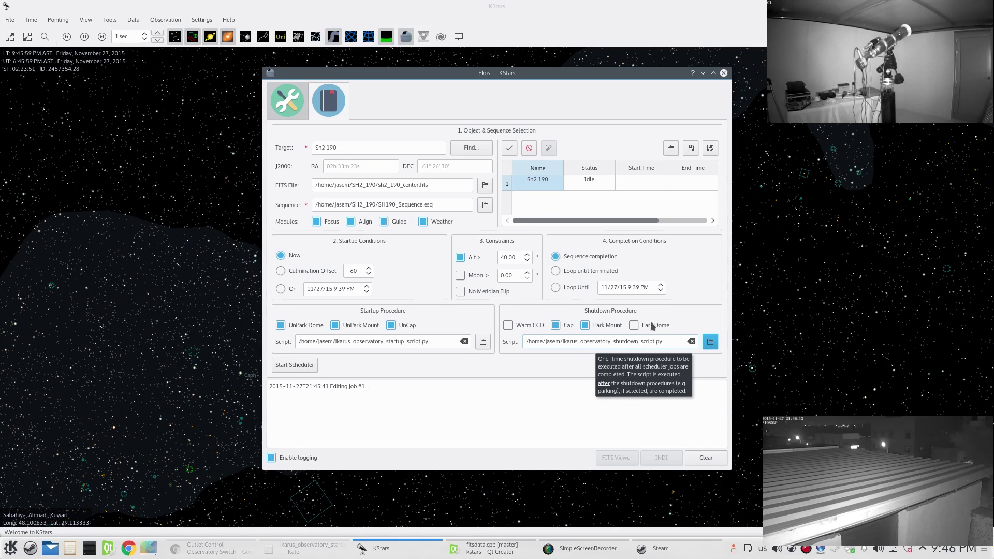
click(510, 148)
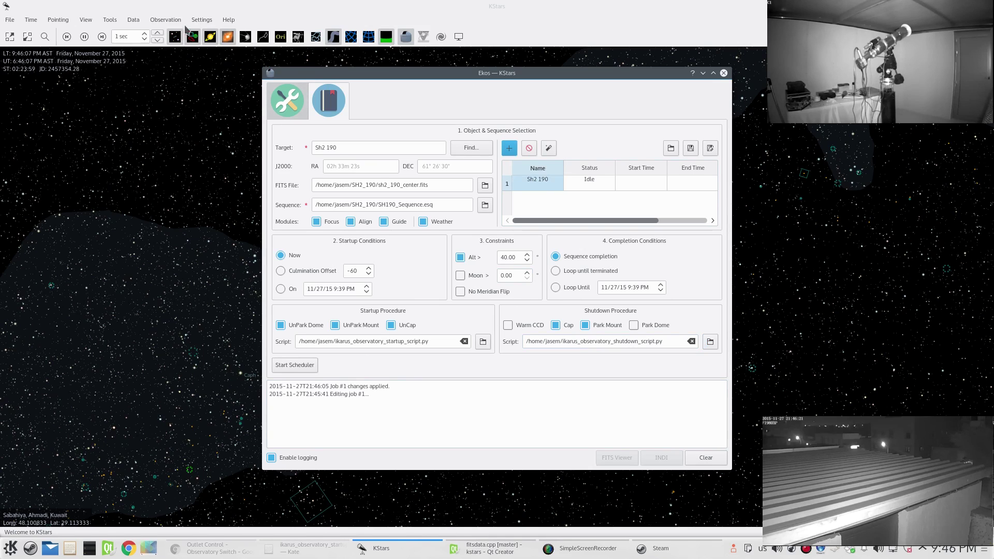
click(166, 20)
click(174, 43)
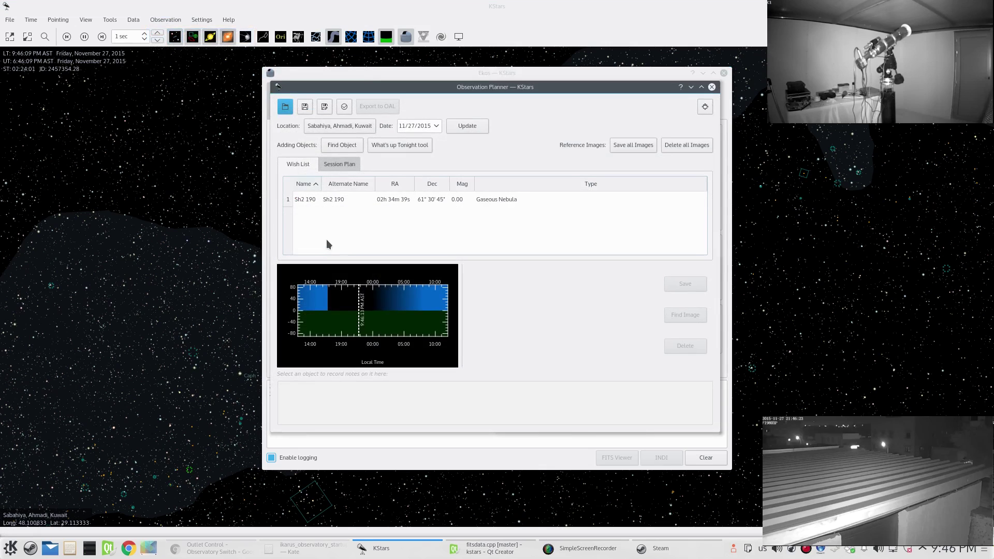
click(330, 201)
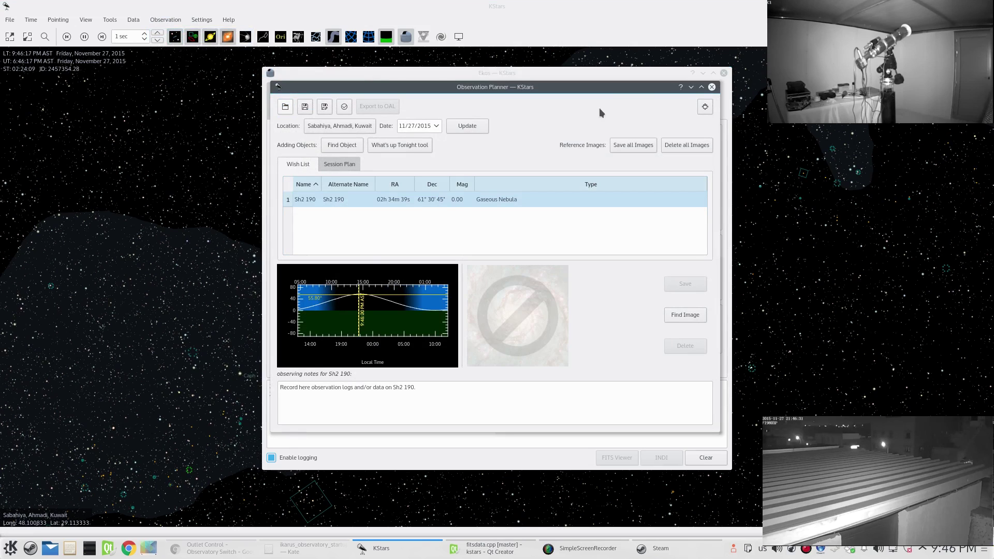
click(712, 88)
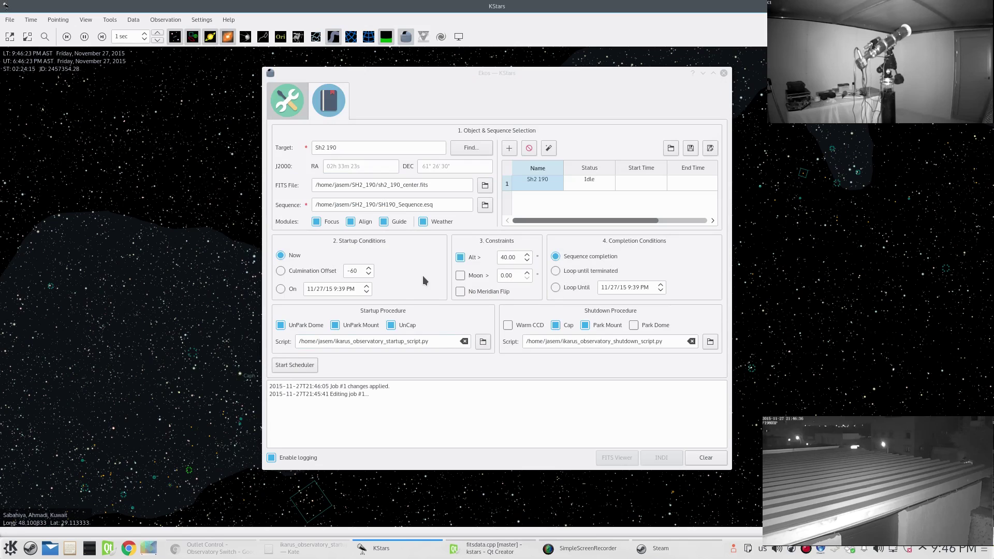
Start the scheduler for Sh2 190, then arrange the INDI control panel and Ekos windows on screen.
click(303, 365)
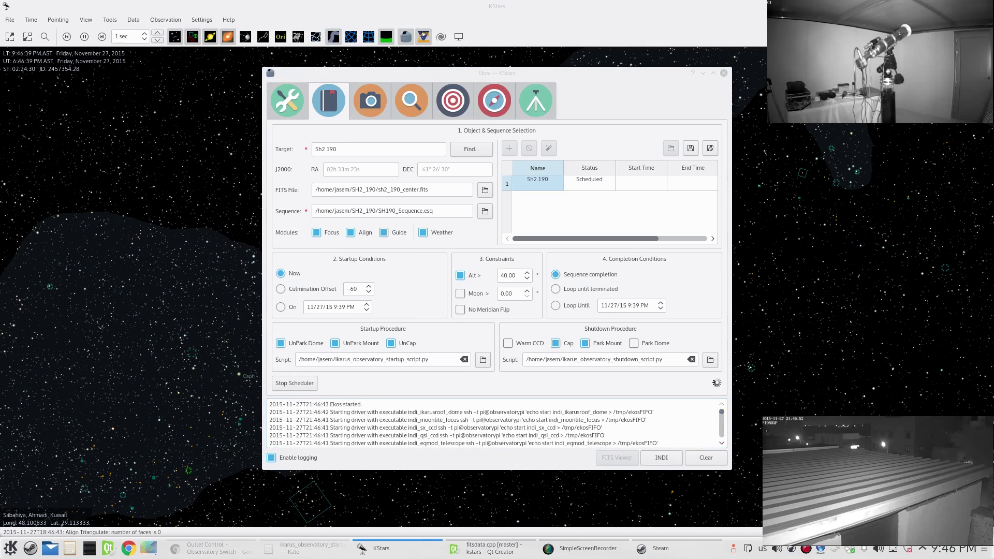
drag(137, 46, 333, 41)
drag(434, 67, 584, 50)
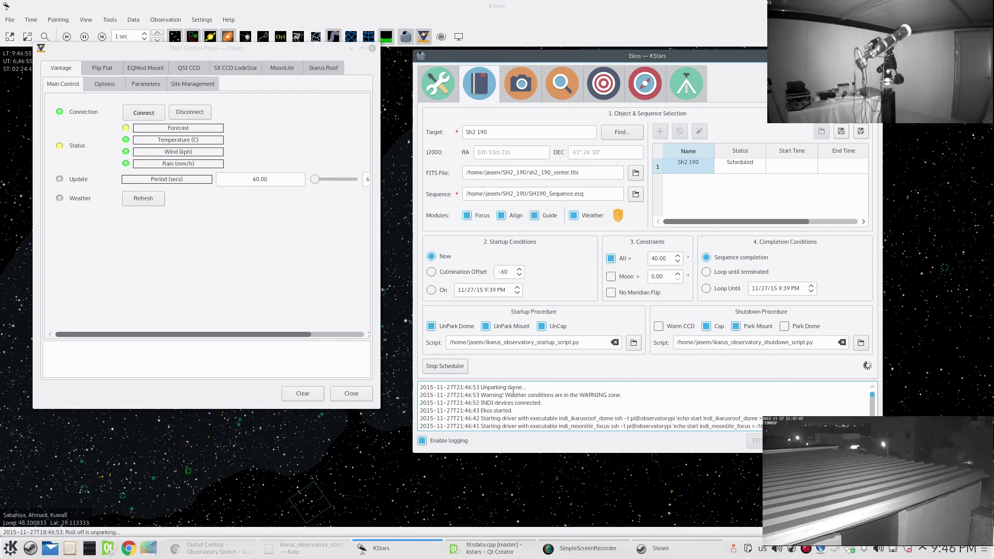
mouse_move(619, 219)
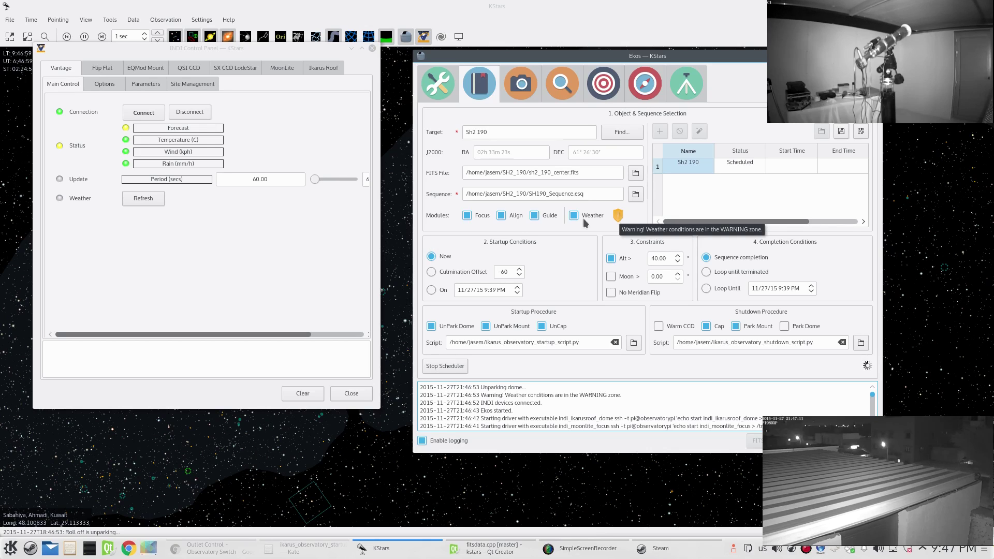
Refresh the Vantage weather station readings on its Main Control page.
click(157, 238)
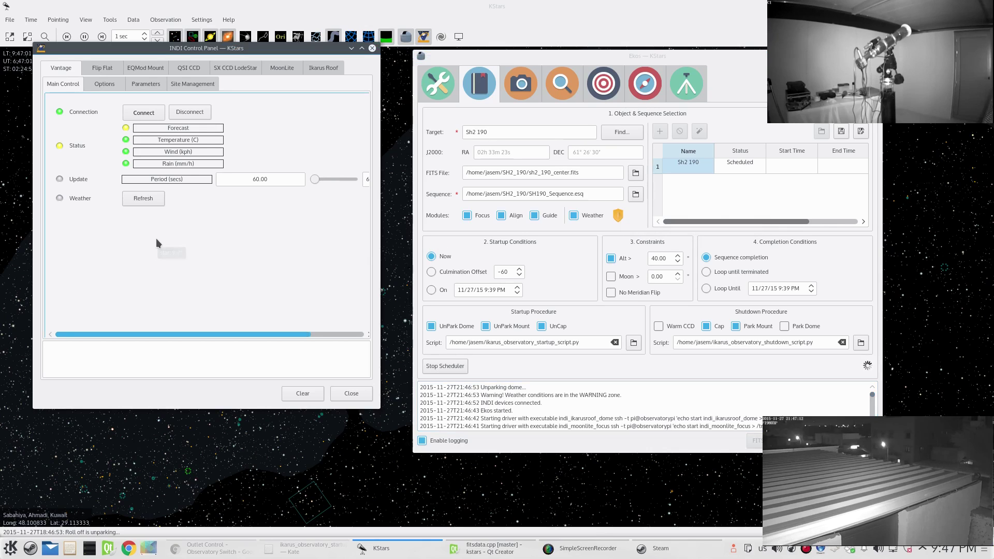
click(144, 199)
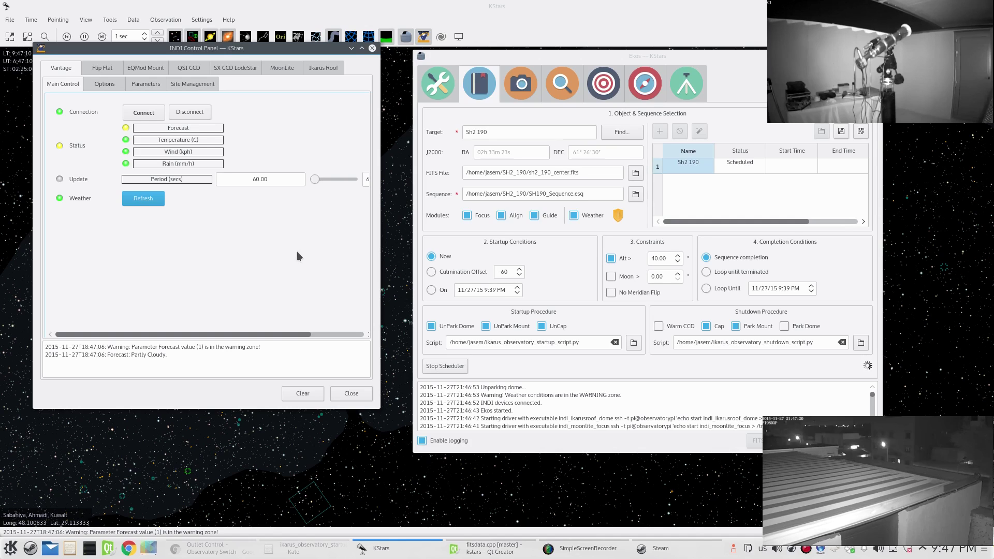
Show the Ikarus Roof device in the INDI panel to check its unparking log.
click(324, 68)
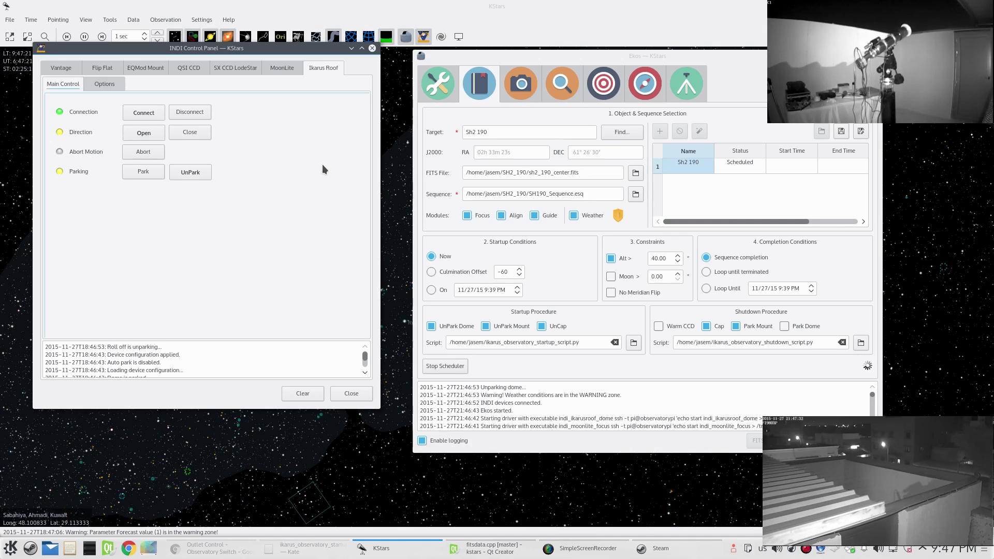
Close the INDI control panel and have the EQMod mount track a star on the sky map.
click(372, 48)
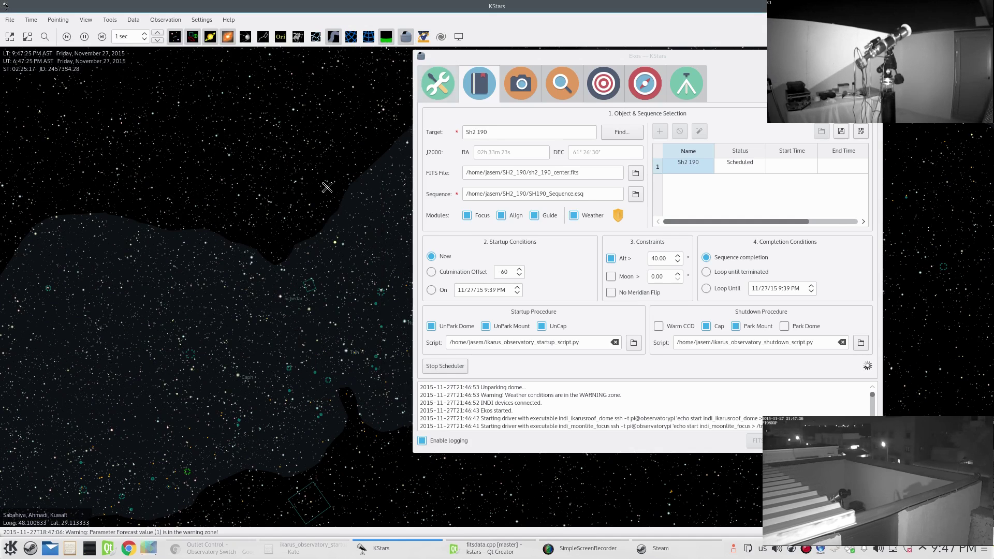
right_click(267, 240)
mouse_move(272, 456)
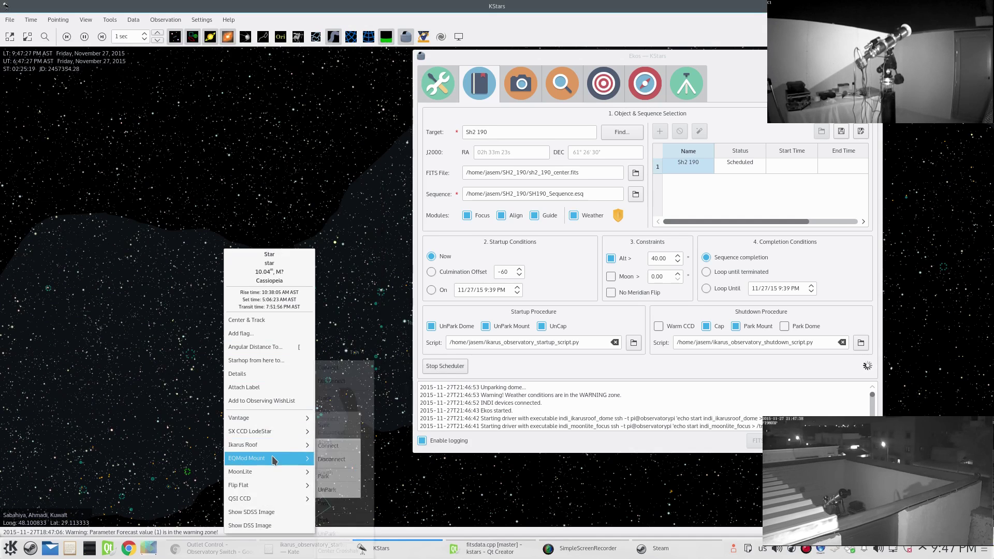
click(341, 398)
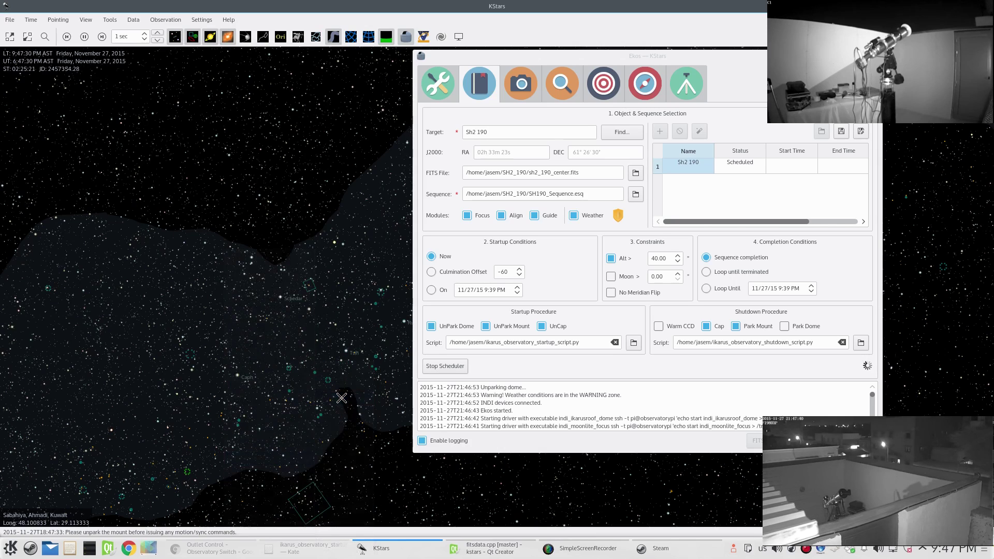
Centre the sky map on the EQMod mount's crosshair using a nearby star's menu.
right_click(207, 244)
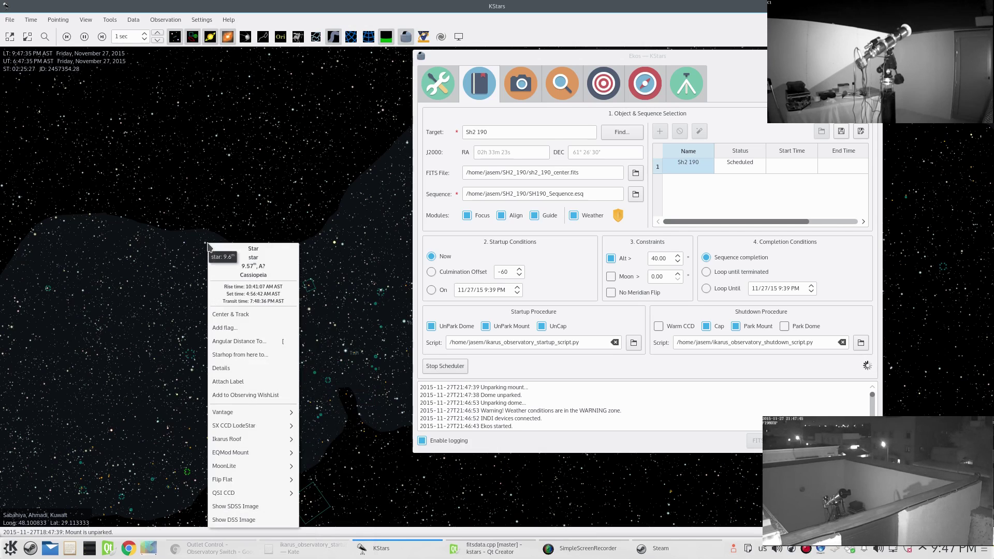
click(208, 194)
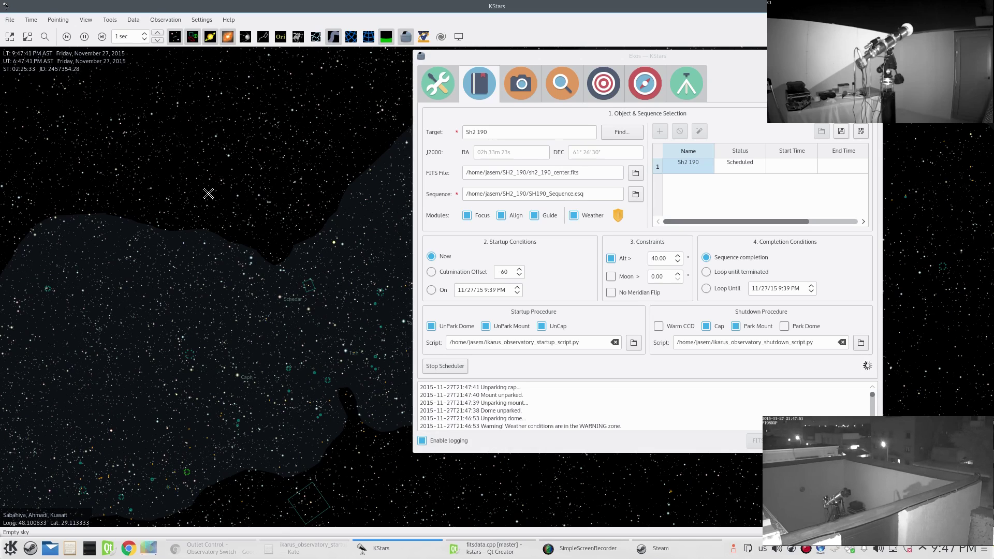
right_click(208, 194)
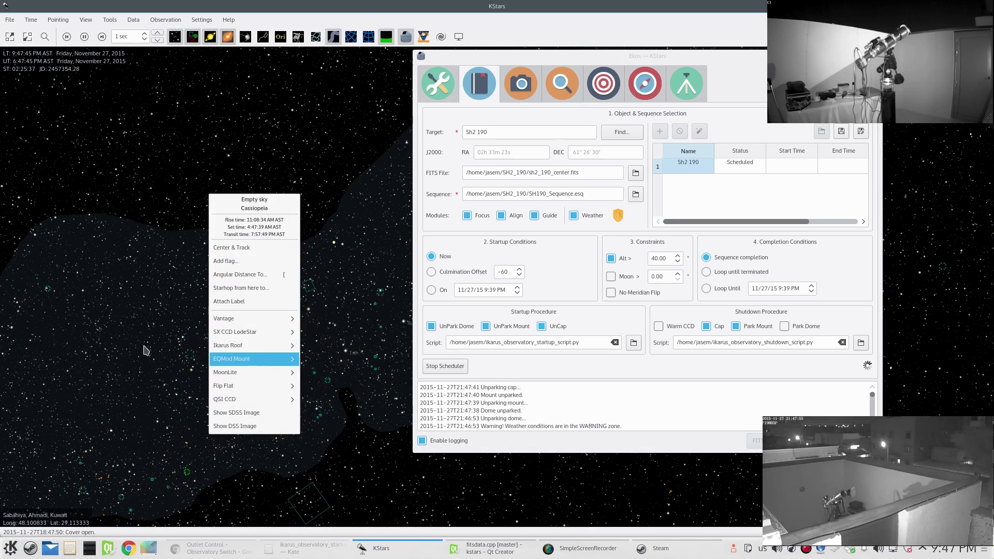
click(158, 357)
right_click(221, 255)
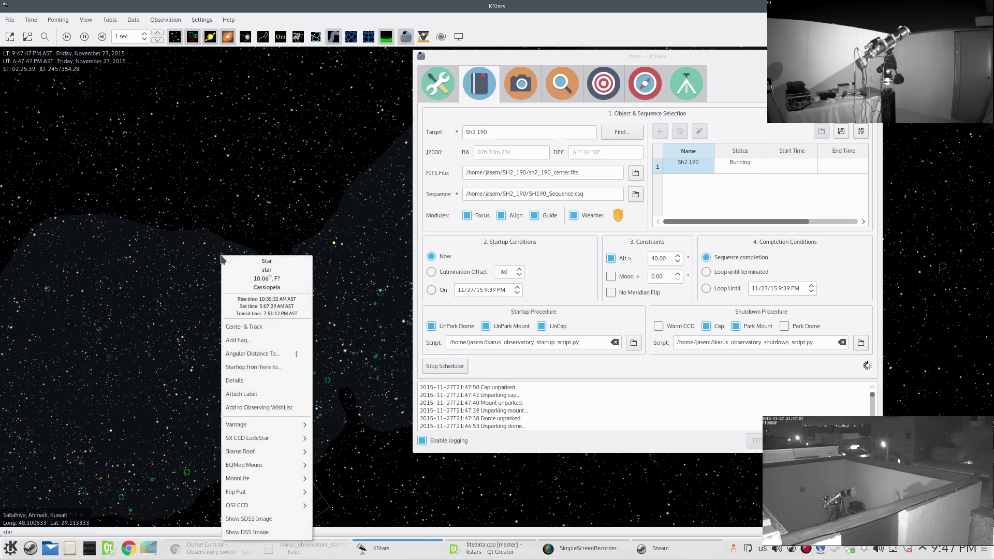
mouse_move(273, 468)
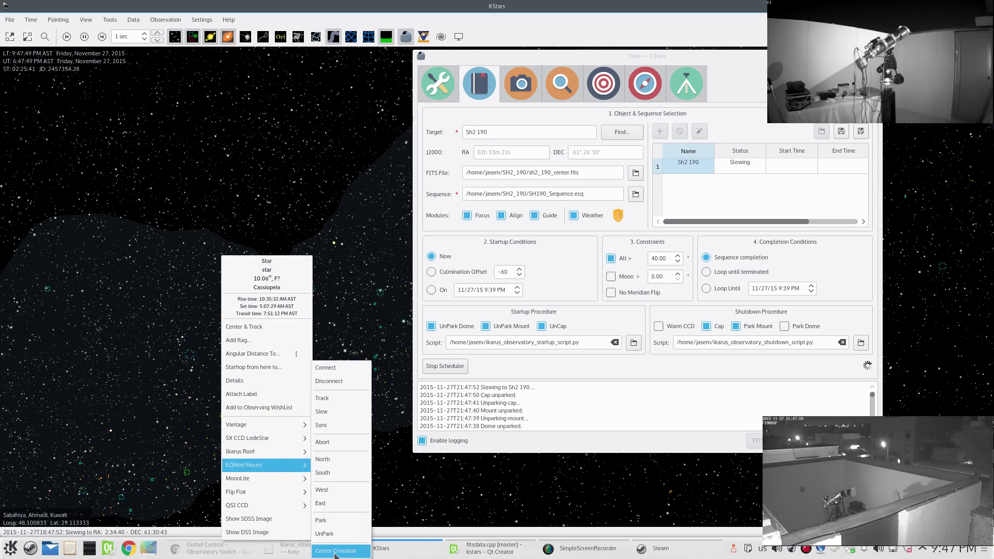
click(331, 553)
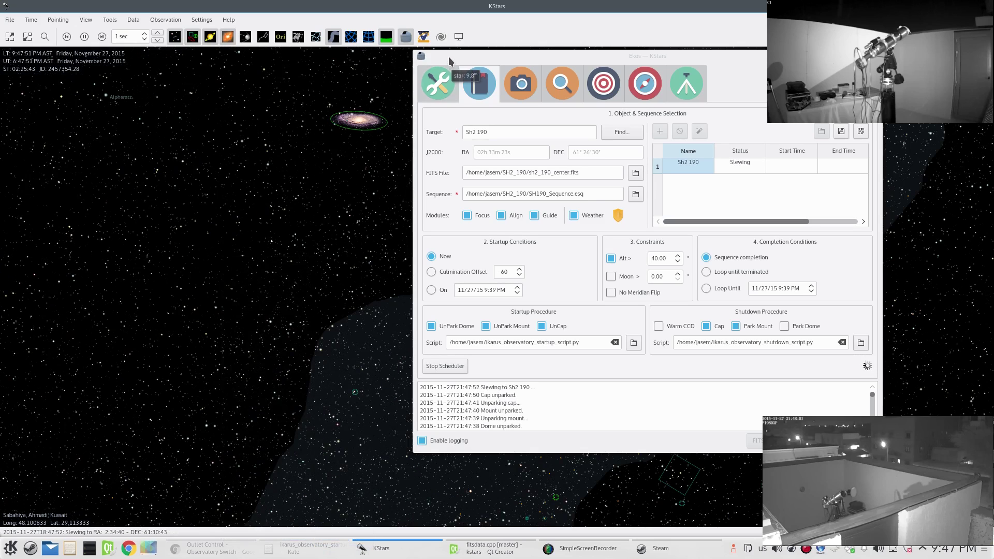
Reposition and restore the Ekos window beside the sky map.
drag(437, 56, 1, 1)
scroll(571, 291, down, 4)
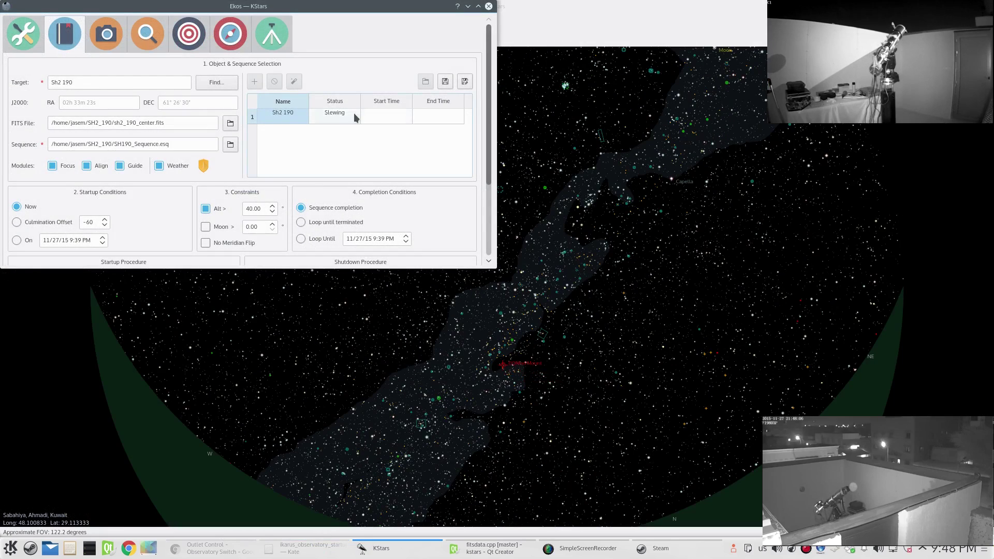
drag(387, 7, 779, 47)
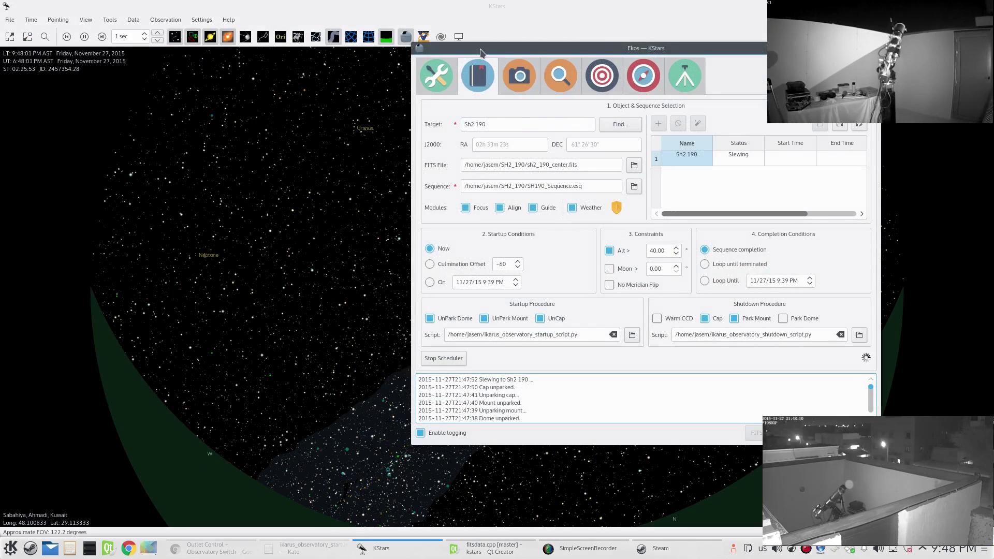
drag(482, 52, 570, 71)
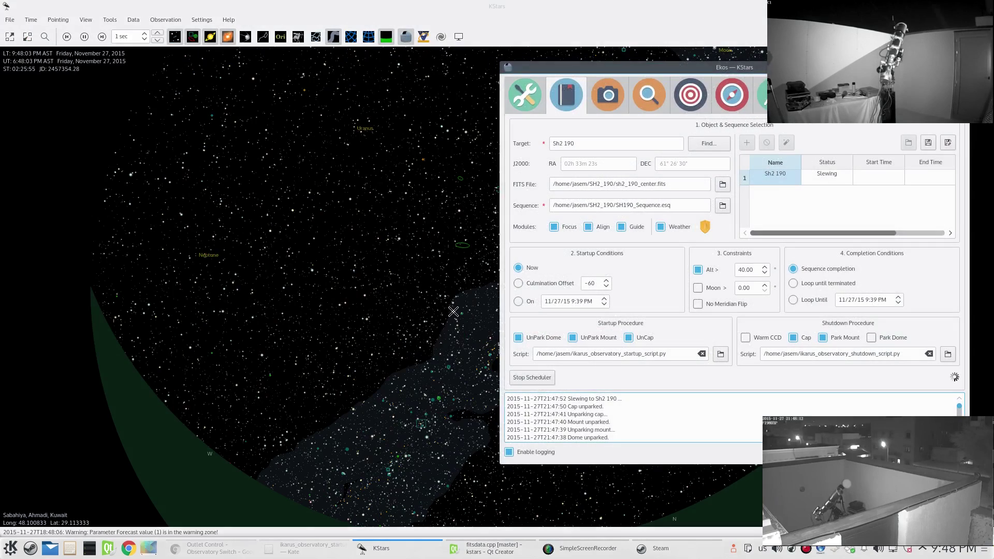
Pan and zoom the sky map onto Sh2 190, then check autofocus progress in Ekos Focus.
drag(129, 394, 189, 230)
scroll(433, 249, up, 2)
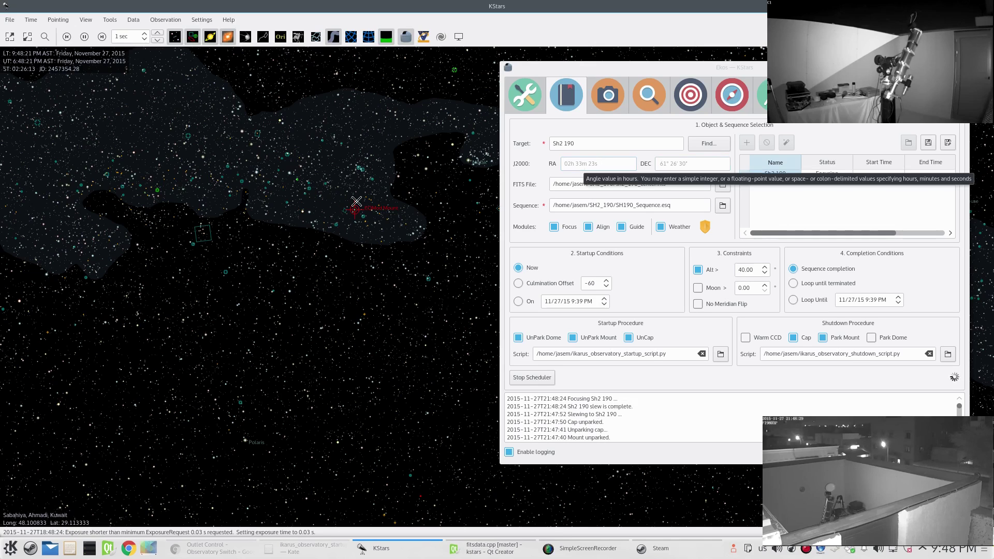
mouse_move(354, 209)
mouse_down()
mouse_move(410, 333)
mouse_move(278, 349)
mouse_move(334, 378)
mouse_move(196, 425)
mouse_move(335, 237)
mouse_move(195, 326)
mouse_move(323, 307)
mouse_move(519, 393)
mouse_up()
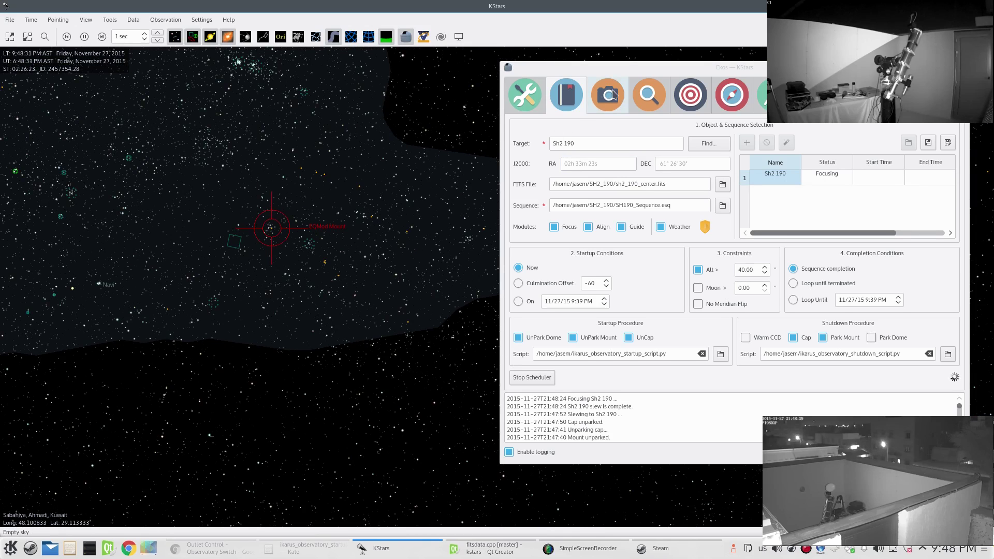
click(640, 96)
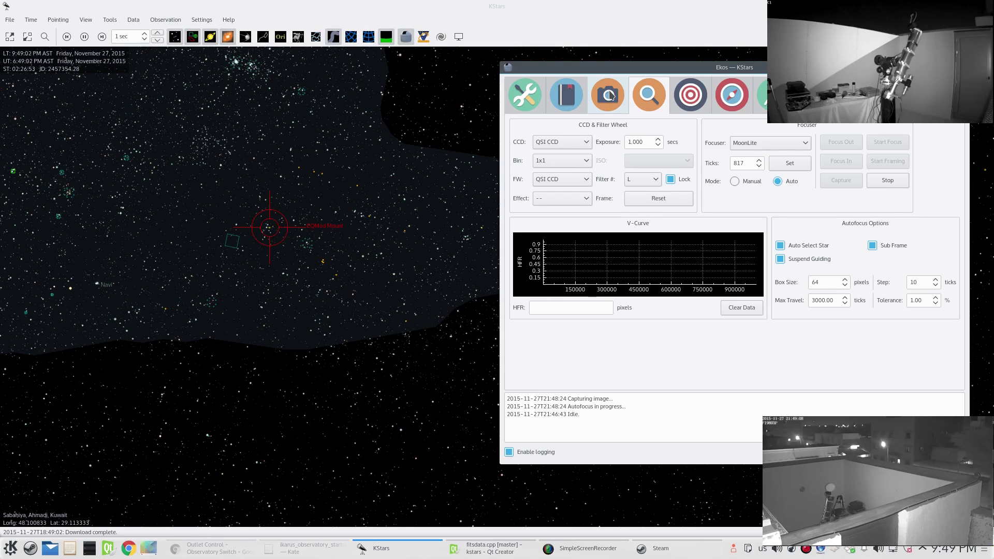
Glance at Capture, return to Focus, and zoom the FITS viewer's focus star to 250%.
click(610, 94)
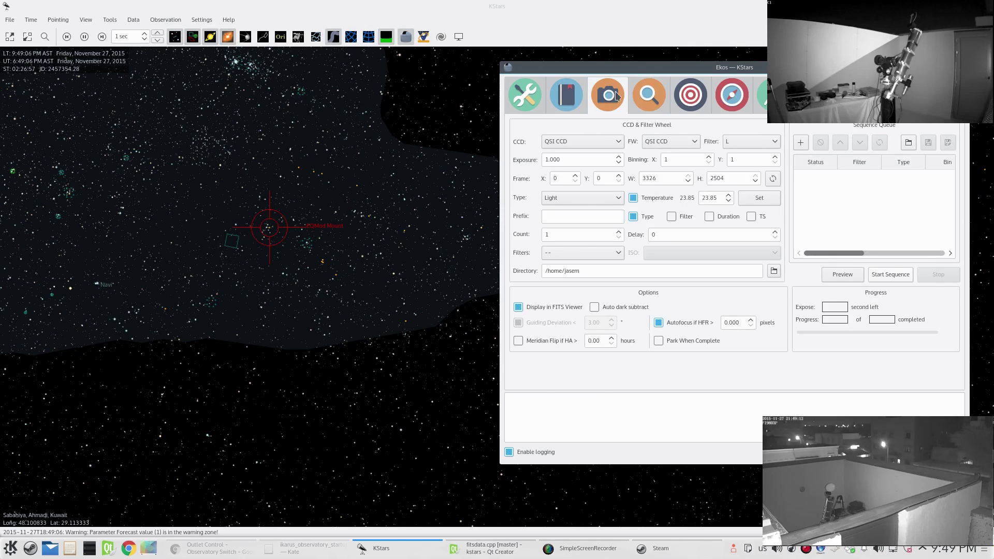
click(647, 96)
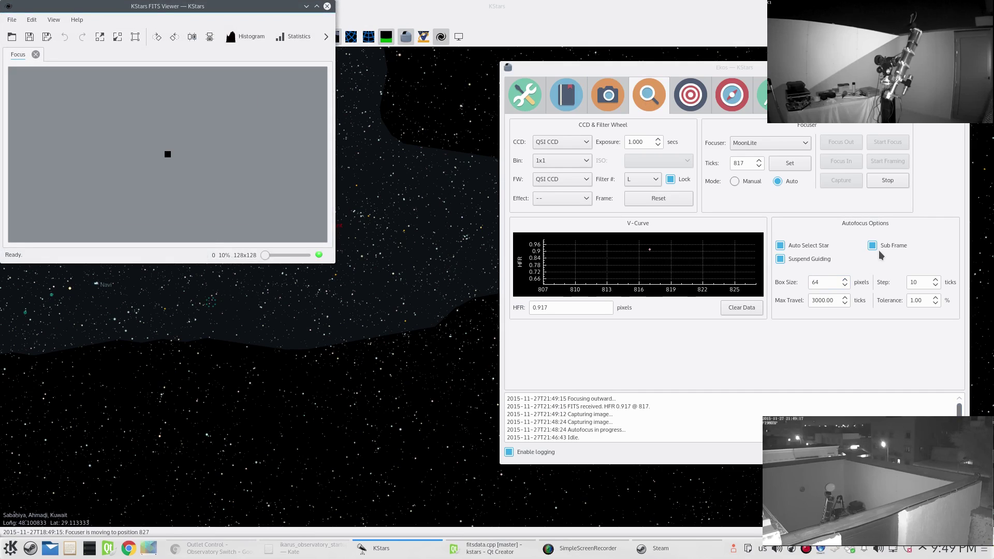
scroll(167, 171, up, 10)
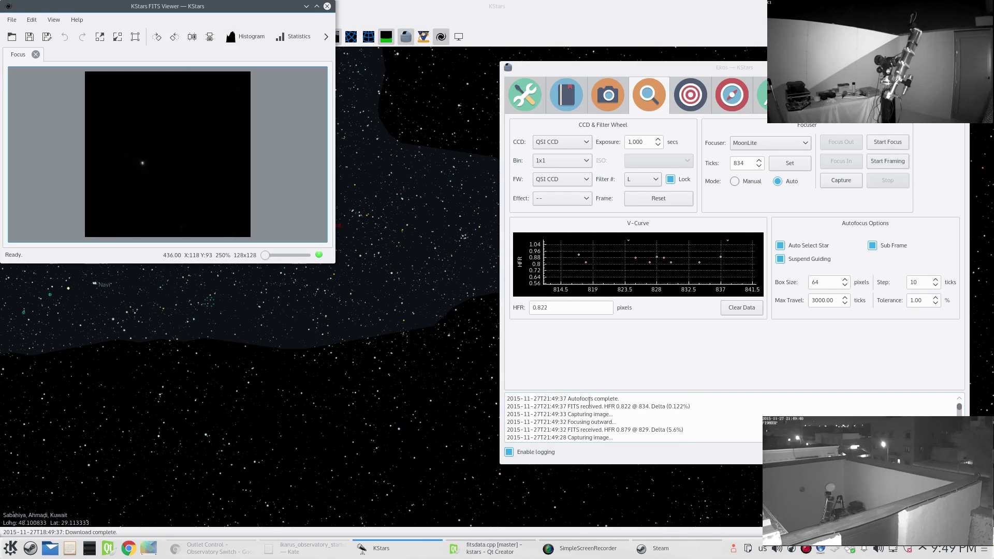
Uncheck the Align step of the Sh2 190 scheduler job and view the alignment module.
click(566, 93)
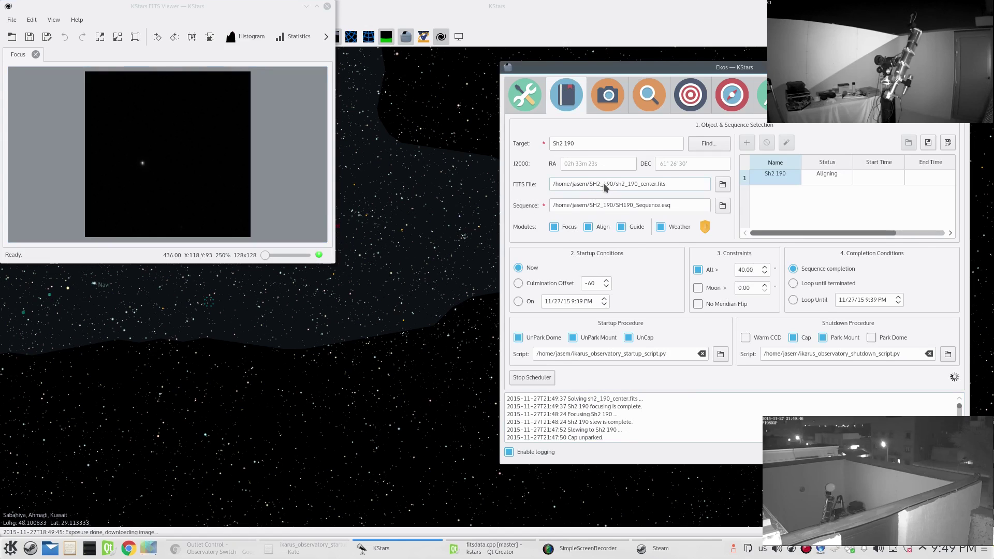
click(599, 227)
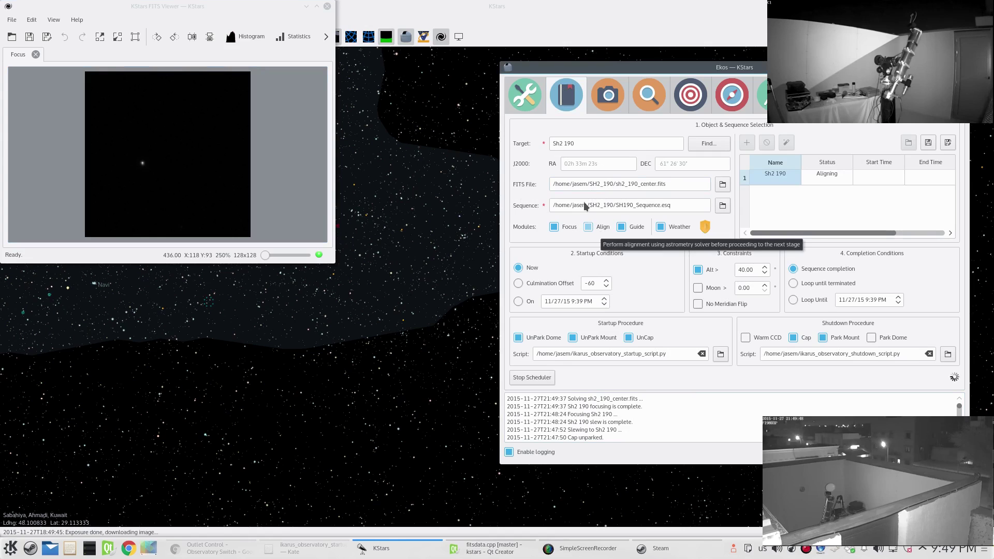
click(687, 102)
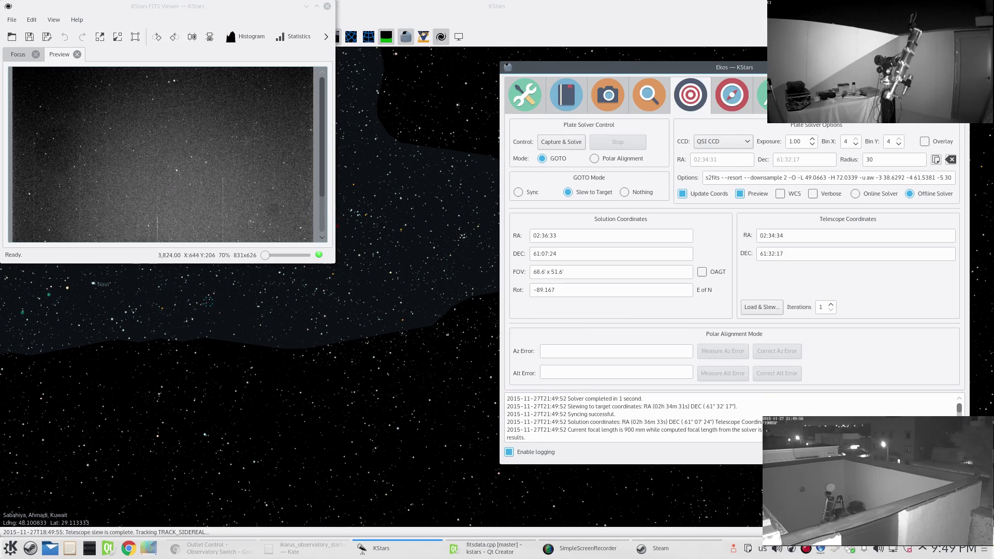
Centre the sky map on the telescope's reticle, check the Sh2 190 job, and reopen the FITS Viewer.
click(307, 6)
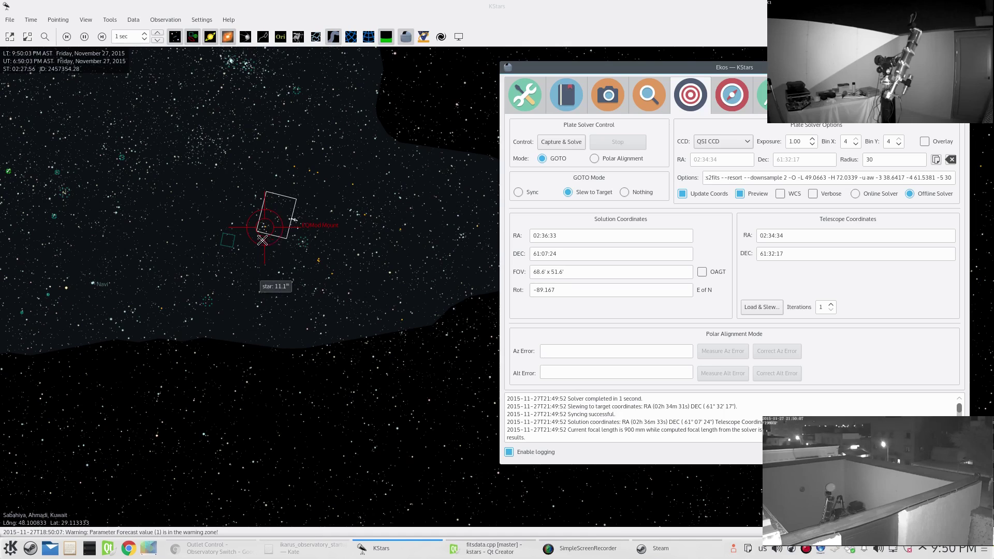
scroll(268, 234, up, 4)
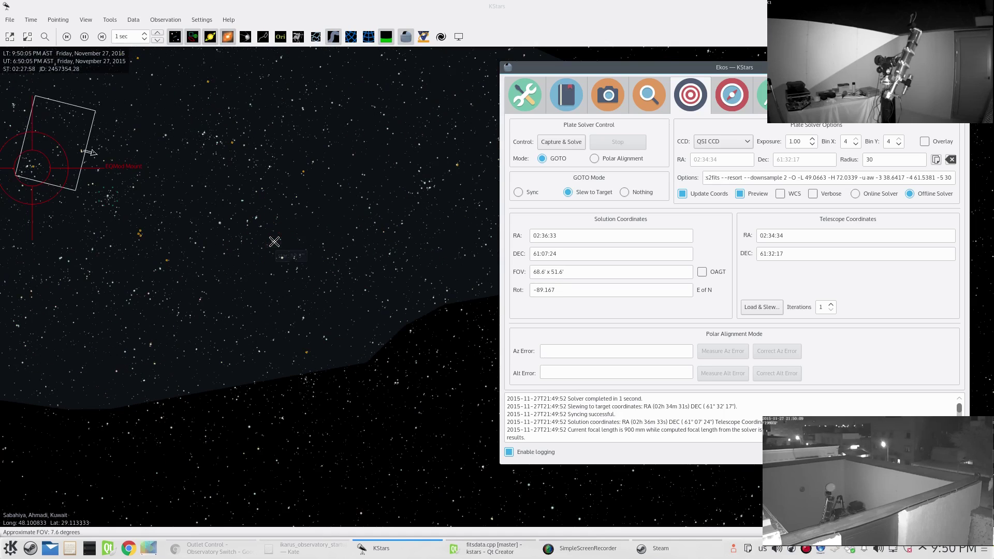
drag(135, 232, 409, 351)
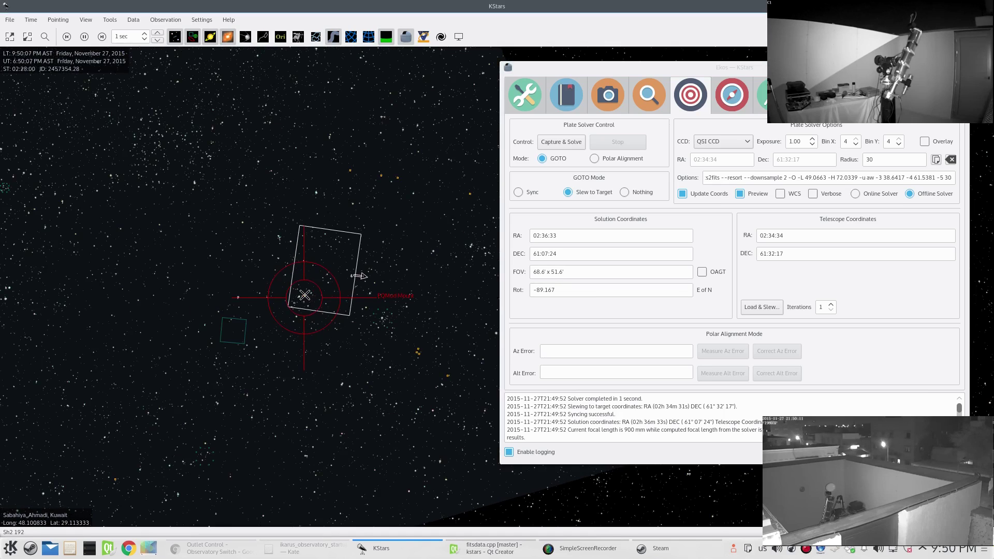
click(567, 100)
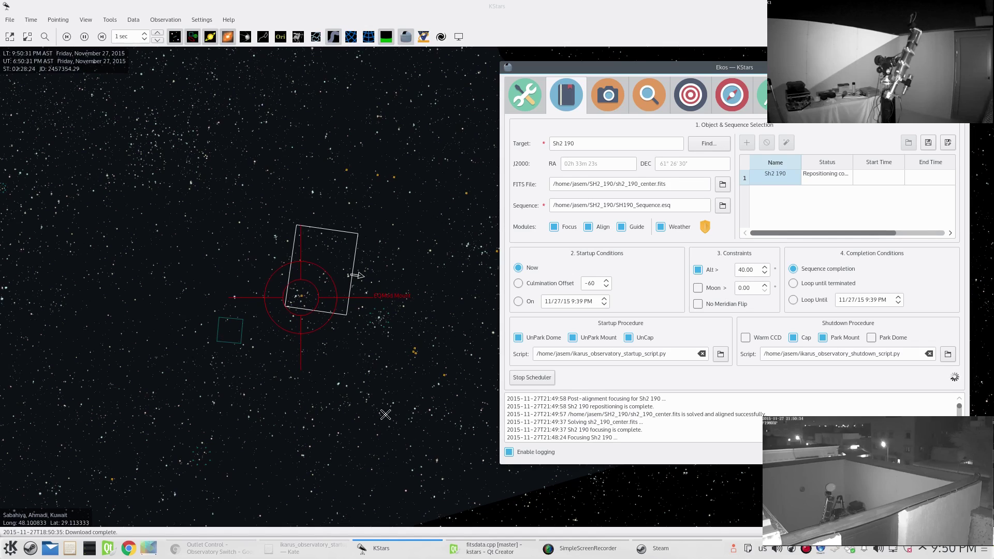
click(441, 37)
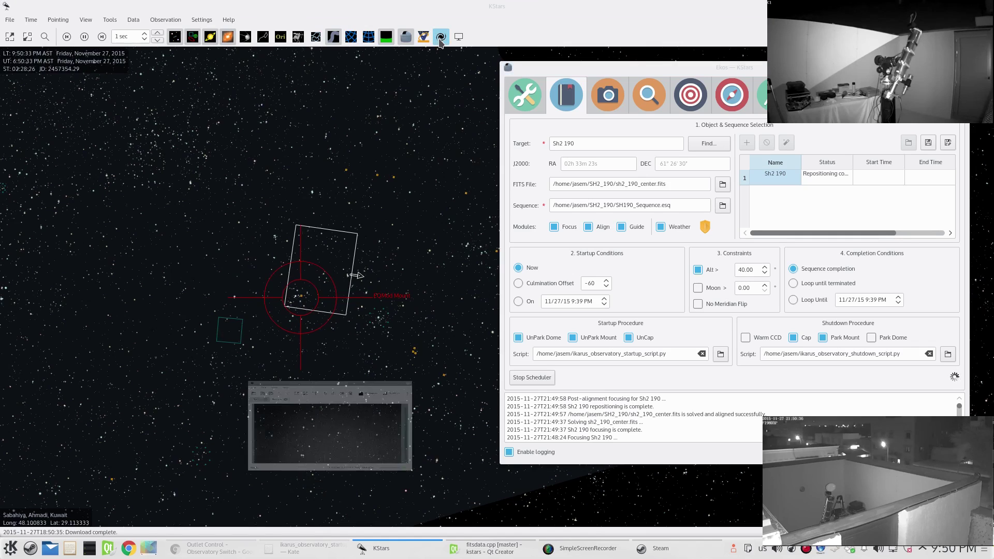
Show the focus star frame and follow the V-curve until autofocus finishes at HFR 0.911.
click(14, 57)
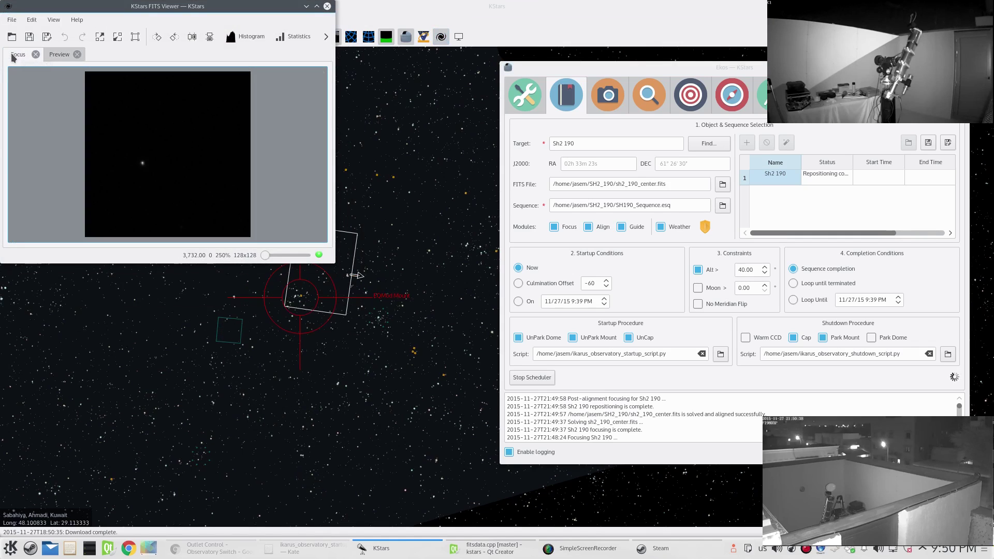
click(649, 102)
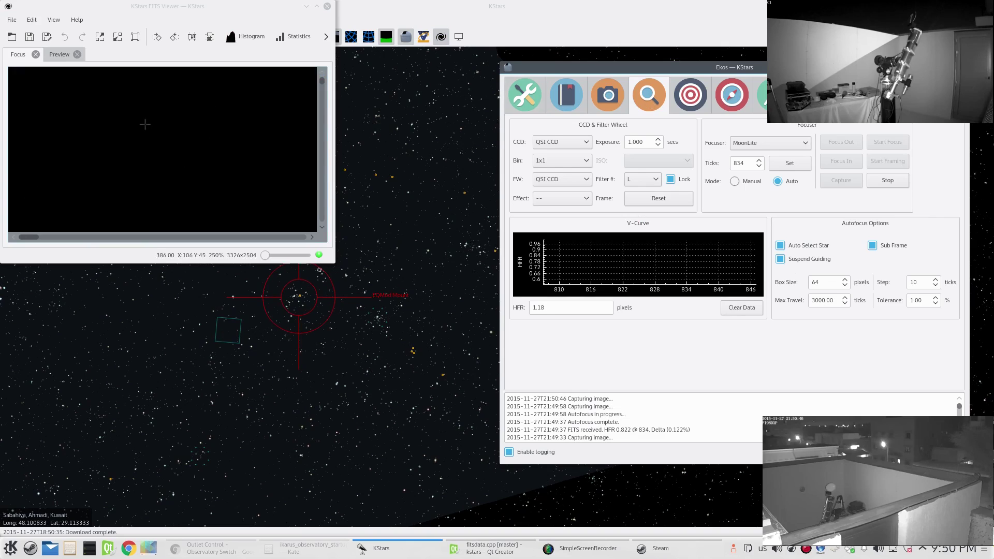
scroll(146, 127, down, 3)
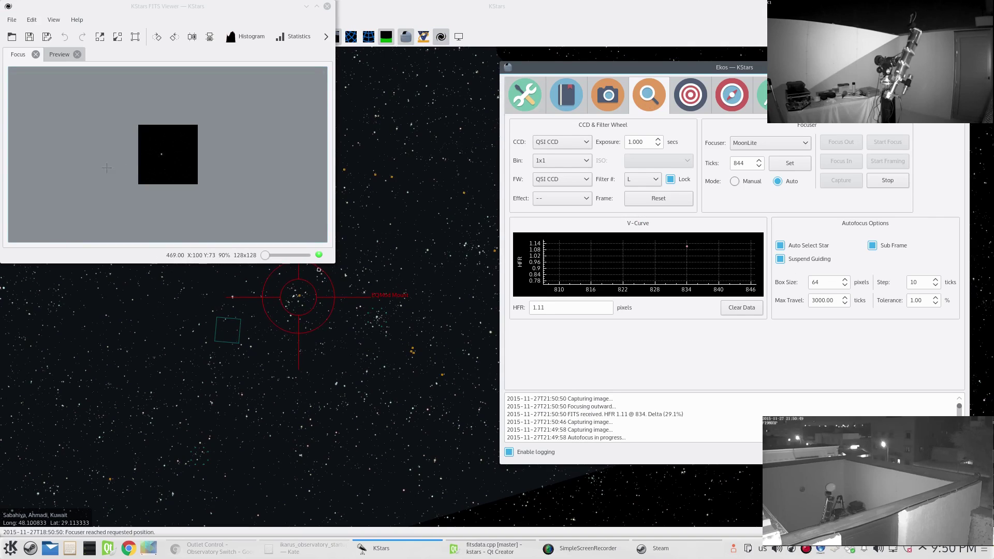
scroll(136, 151, up, 7)
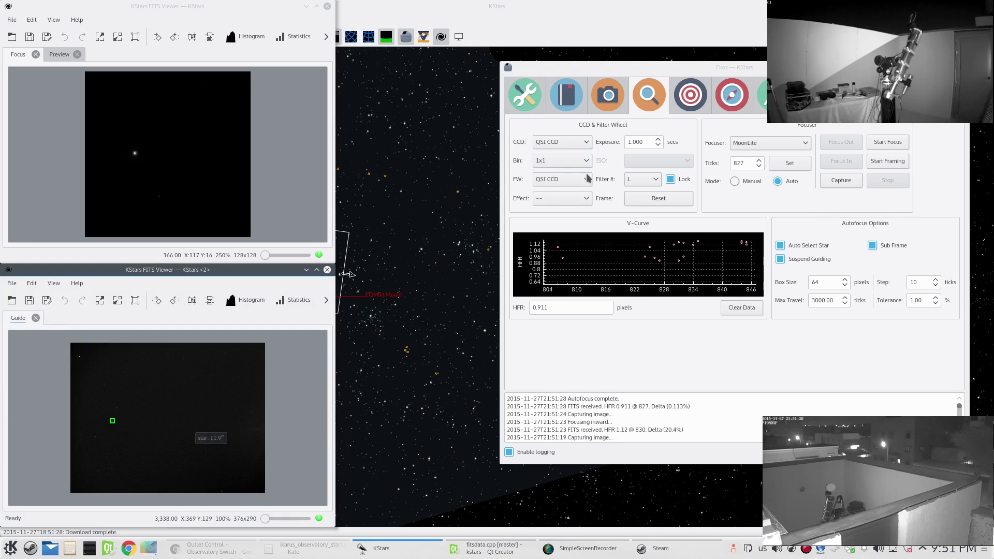
Enlarge and zoom the guide frame through calibration, then view the guiding graph and H-alpha capture settings.
click(733, 96)
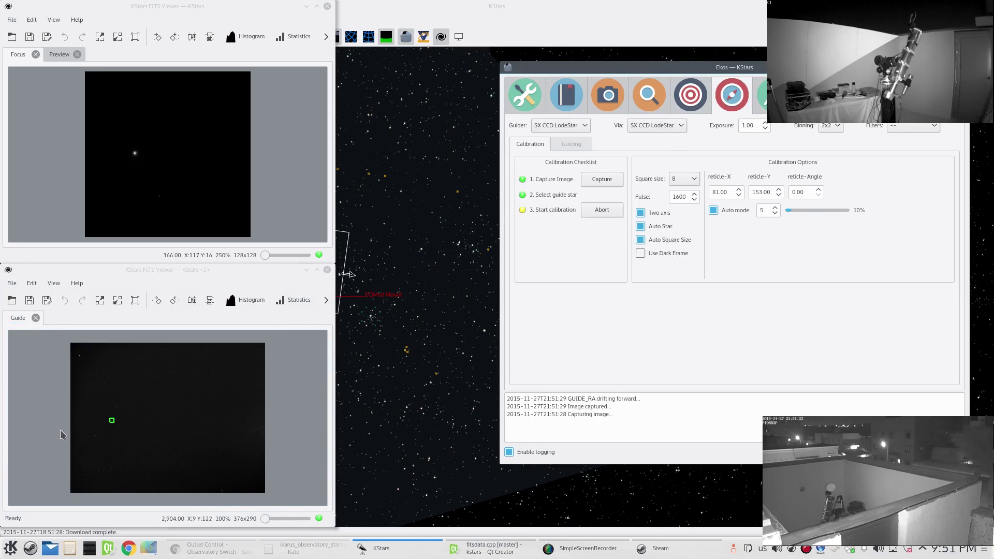
scroll(145, 429, up, 2)
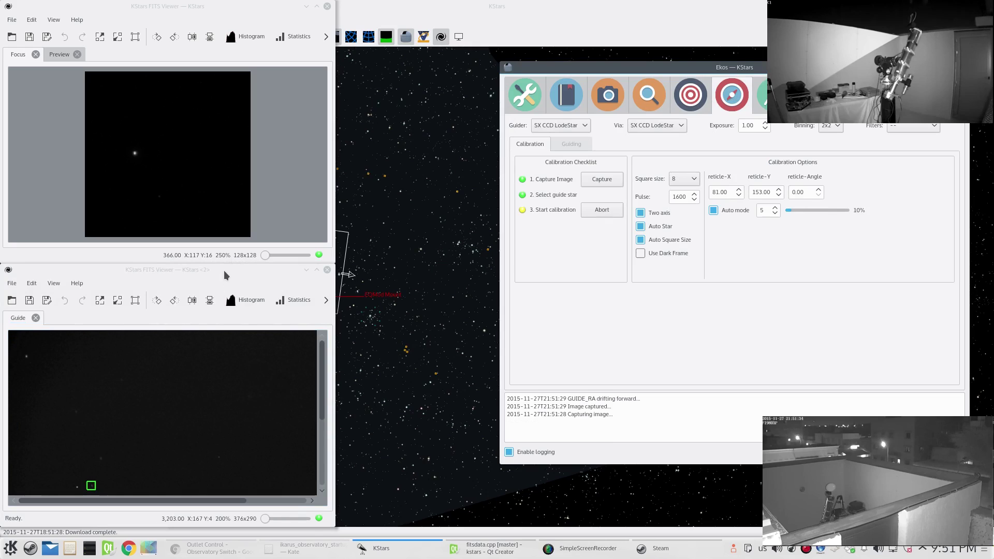
drag(224, 270, 293, 101)
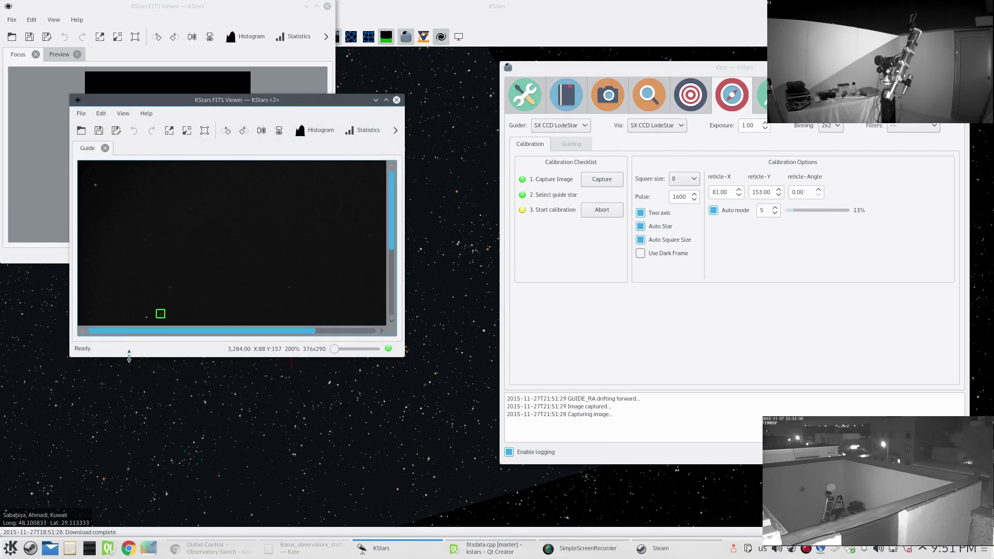
drag(132, 357, 115, 487)
scroll(165, 374, up, 3)
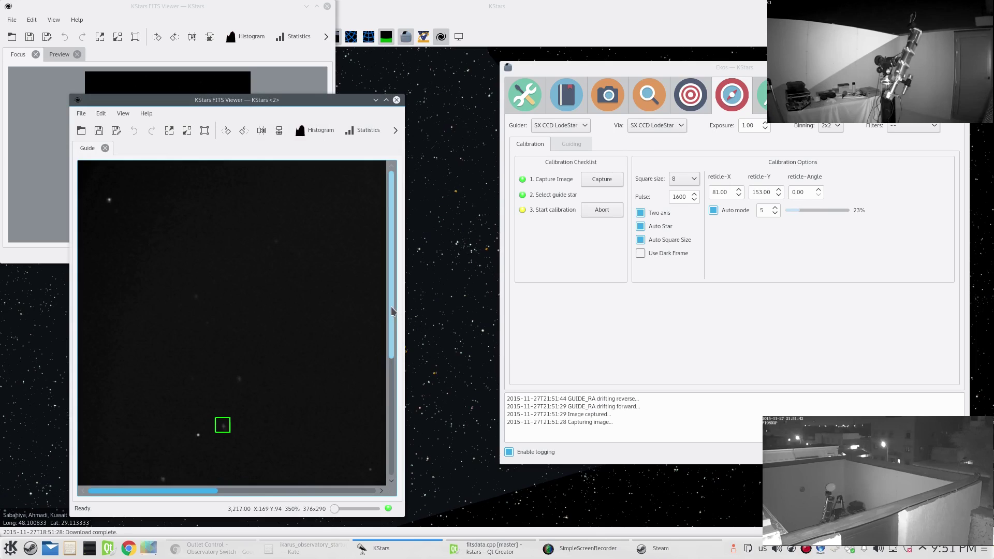
drag(392, 313, 393, 366)
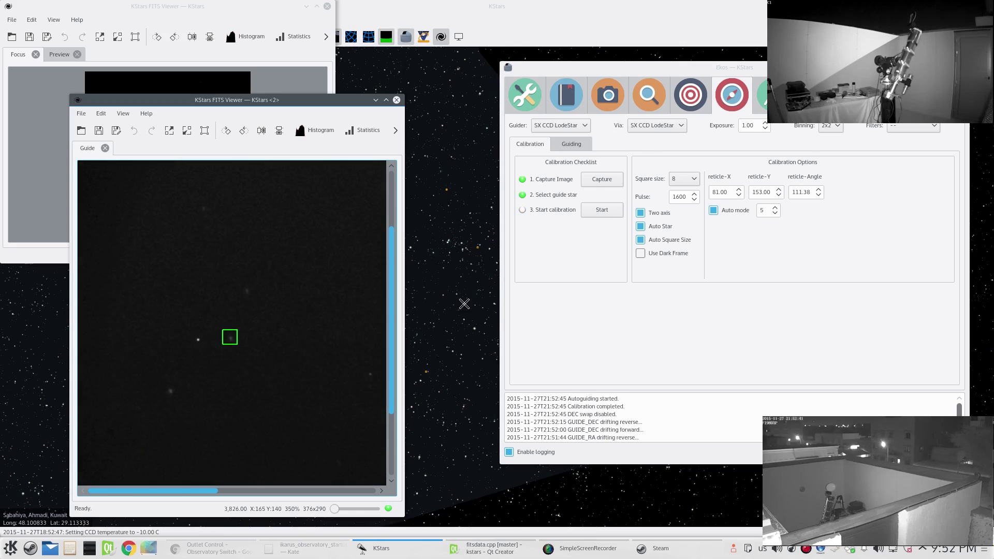
click(571, 146)
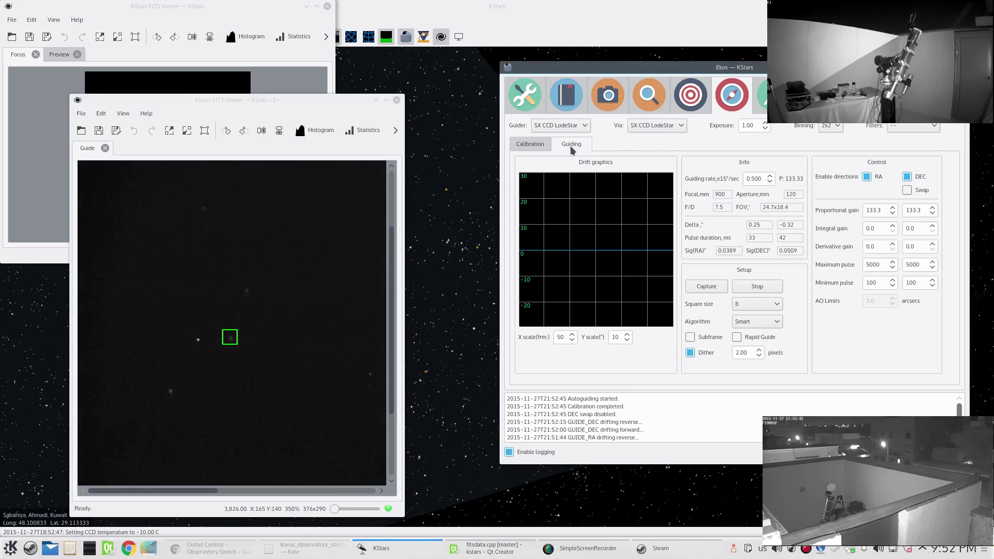
click(607, 98)
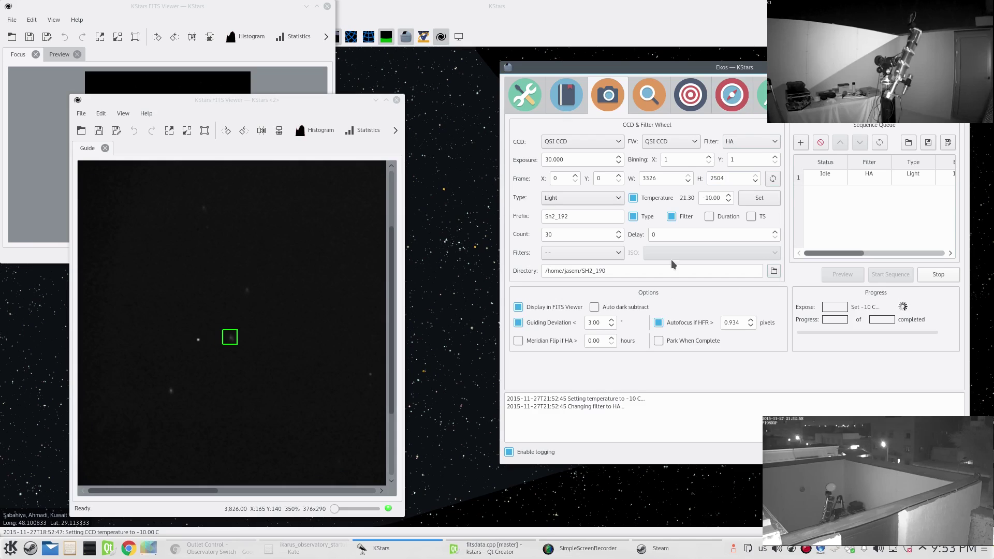
Flip between Capture, Scheduler and Focus modules while the CCD cools, ending with the focus frame in front.
click(567, 95)
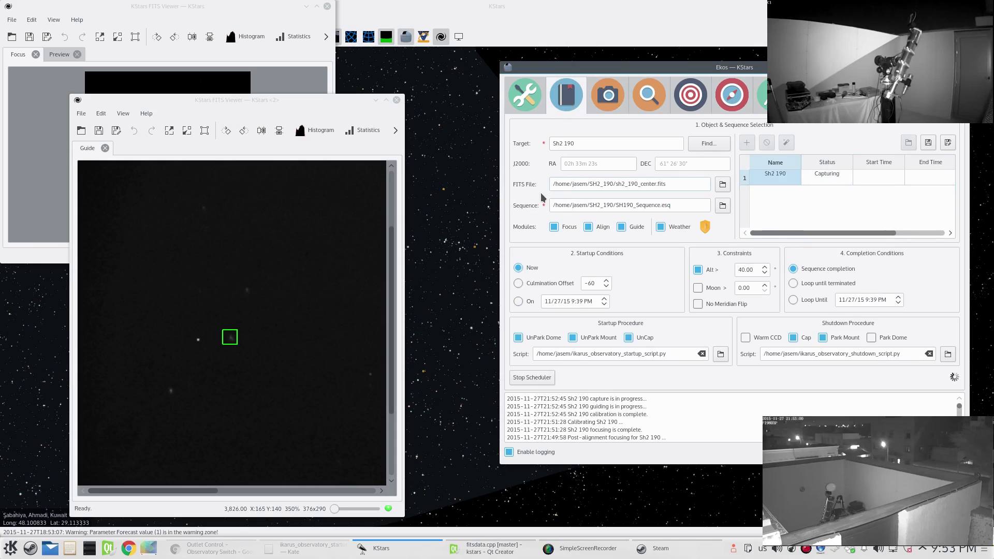
click(608, 96)
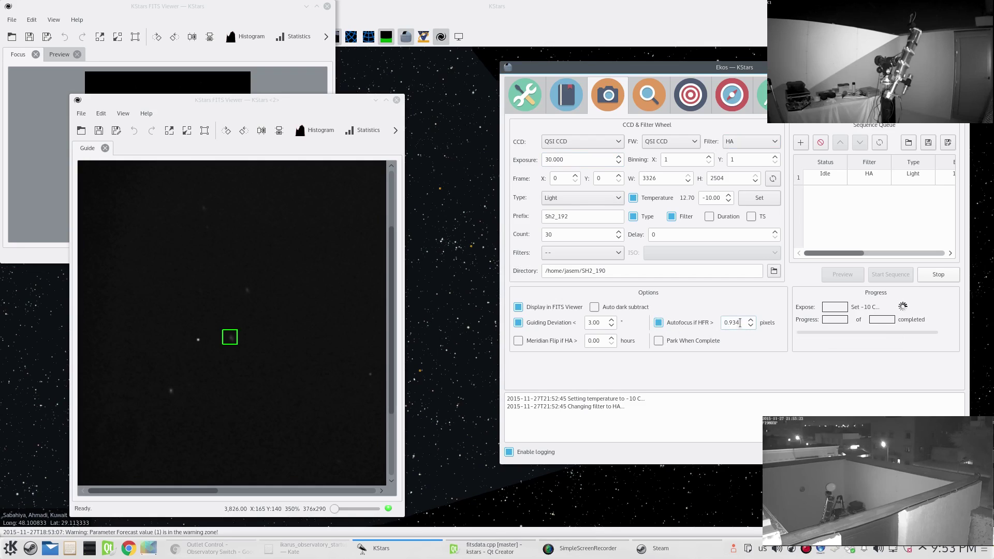
click(655, 99)
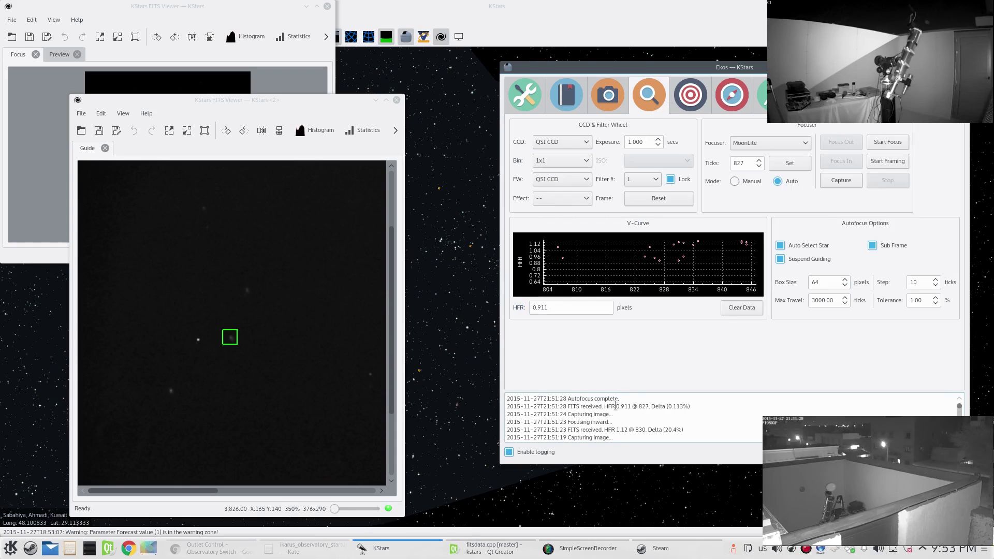
click(606, 98)
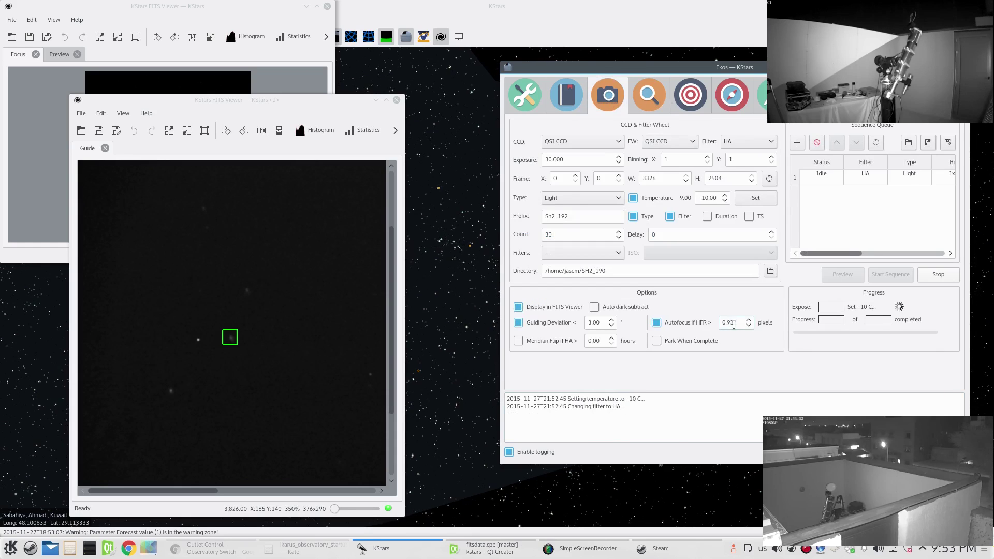
click(649, 96)
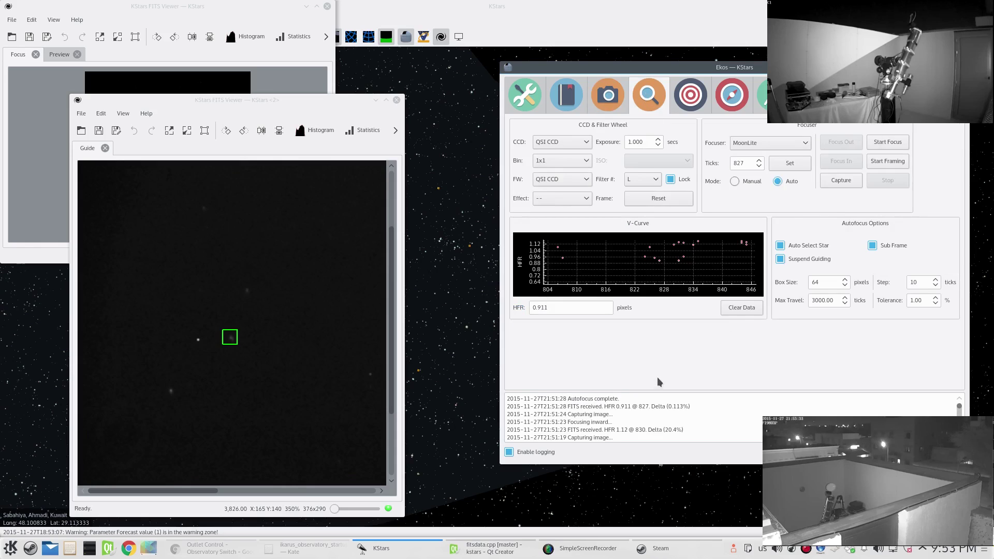
click(613, 97)
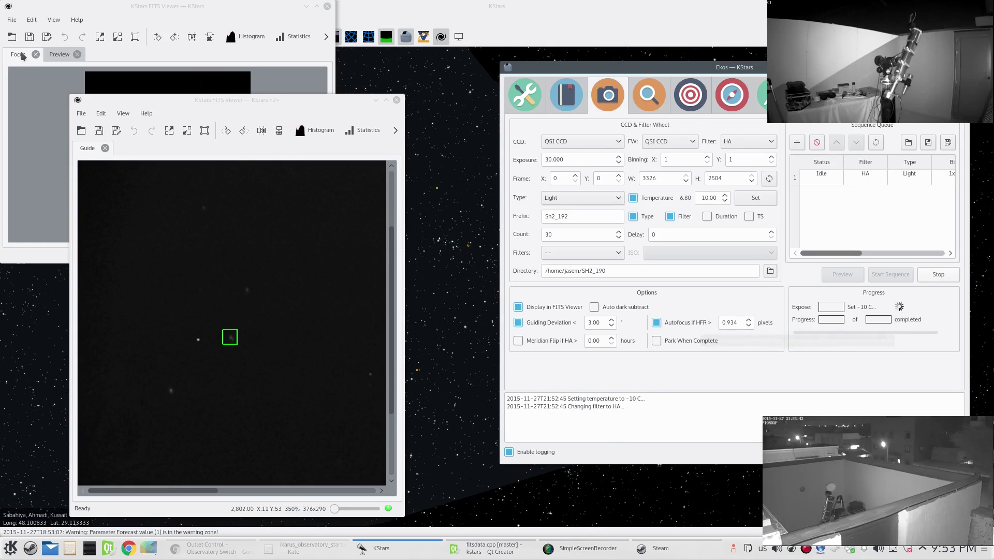
click(20, 88)
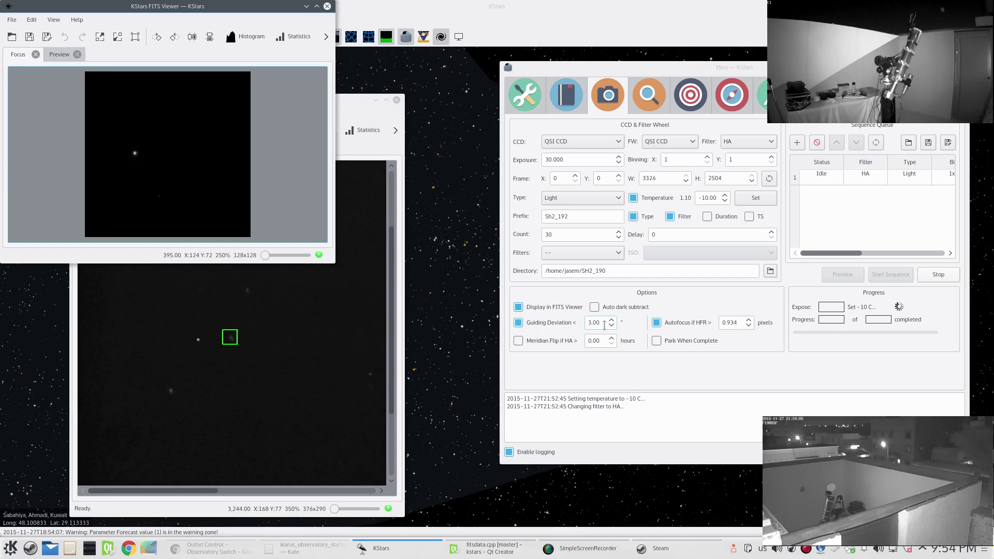
Check the guiding graph and H-alpha capture progress, then minimize the Focus FITS Viewer.
click(732, 94)
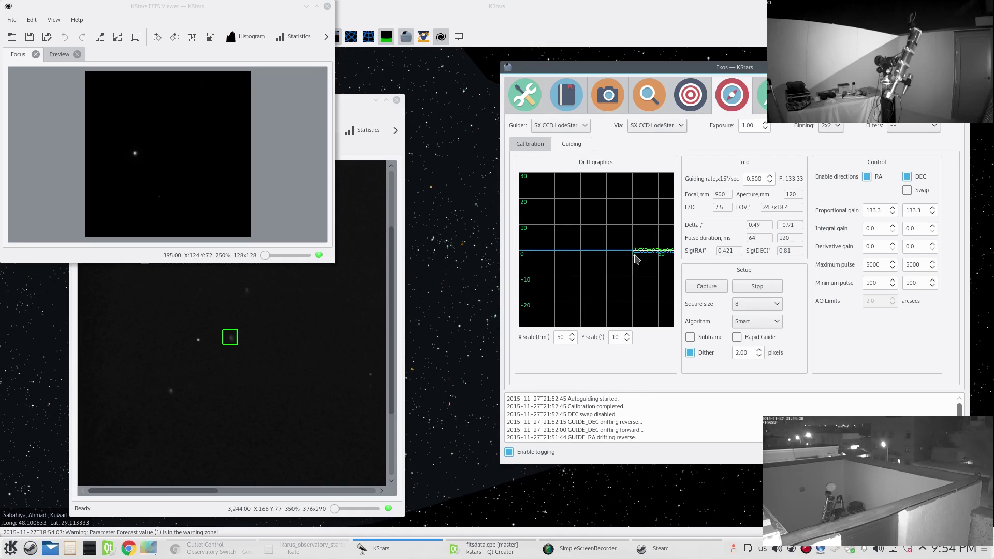
click(601, 106)
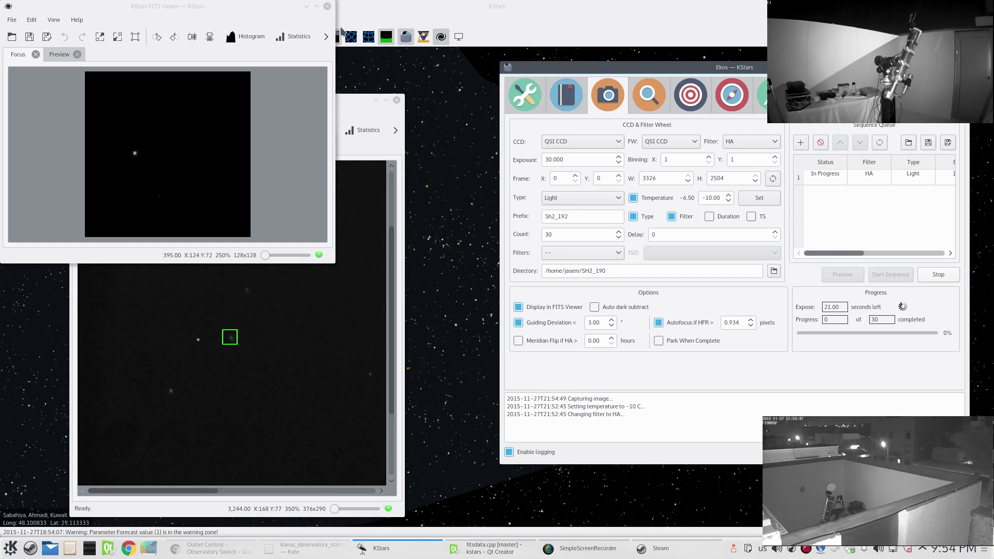
click(306, 6)
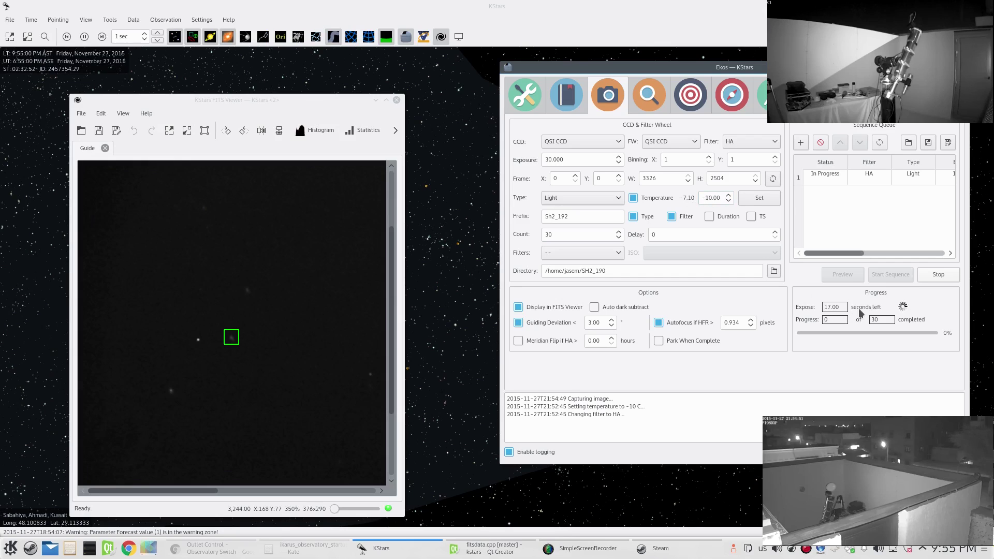
On the Ekos page of Configure KStars, set Temperature Threshold to 0.1 and confirm with OK.
click(201, 20)
click(230, 179)
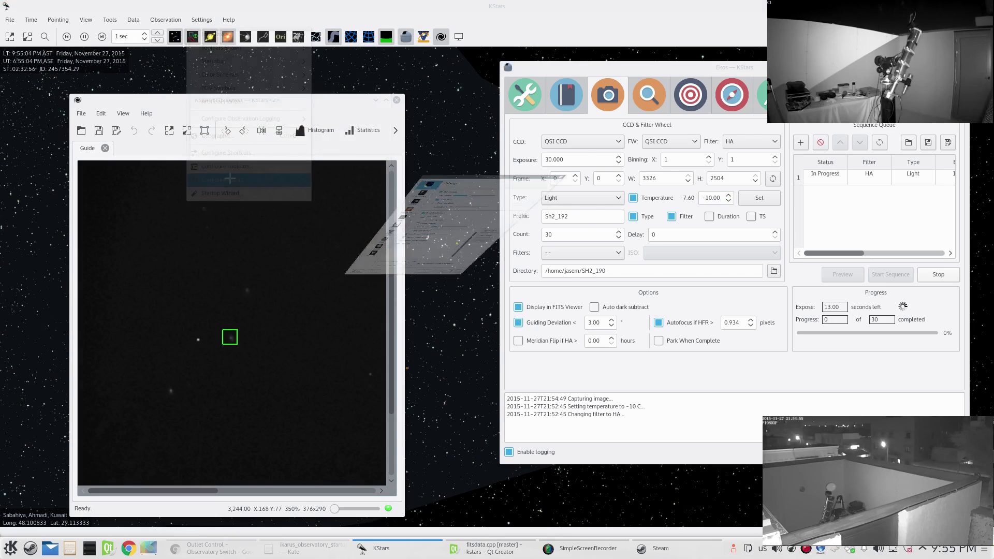
click(356, 297)
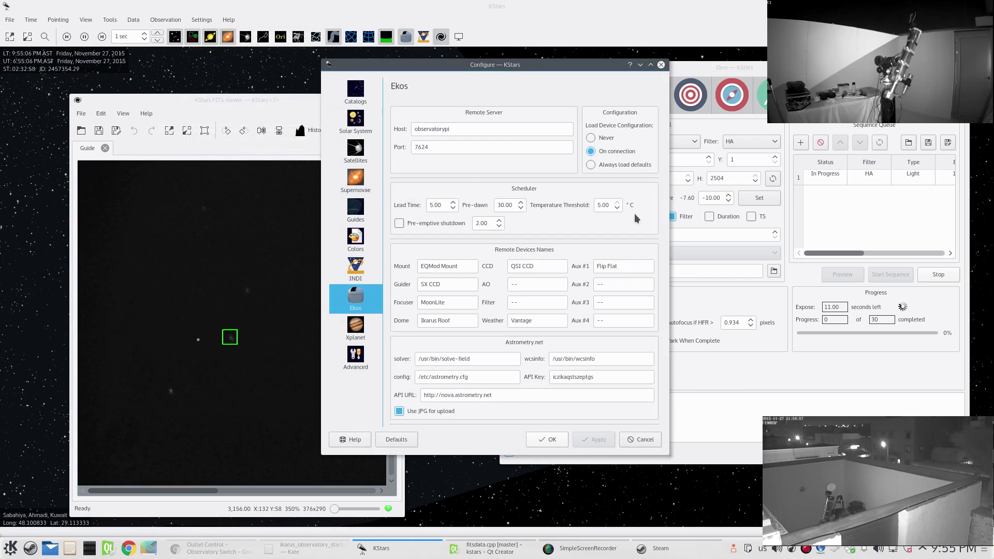
double_click(609, 205)
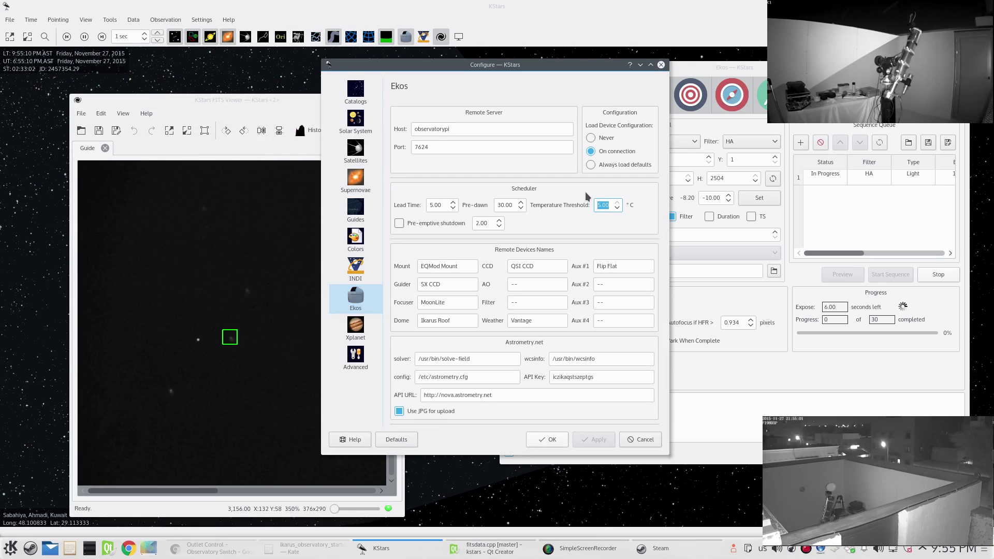
text(0.1)
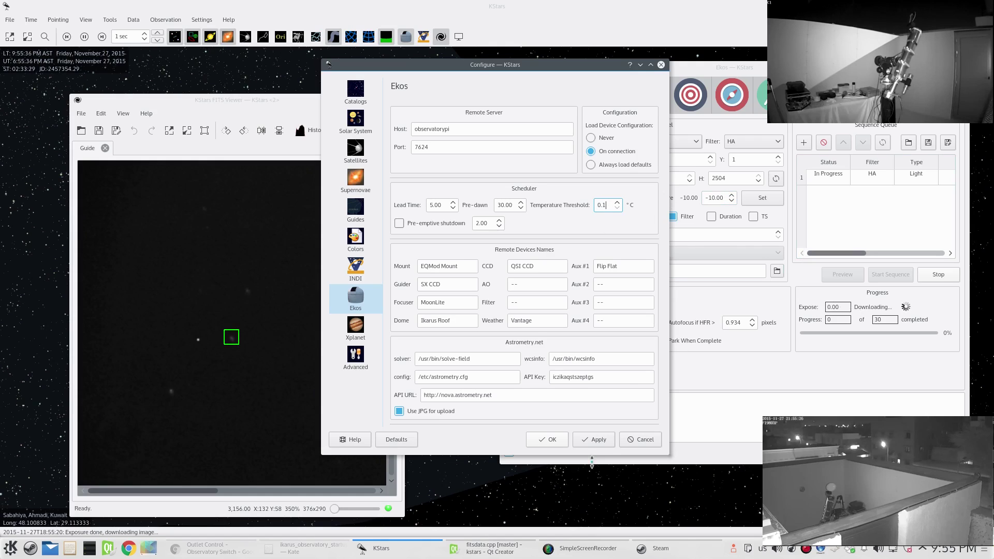
click(547, 444)
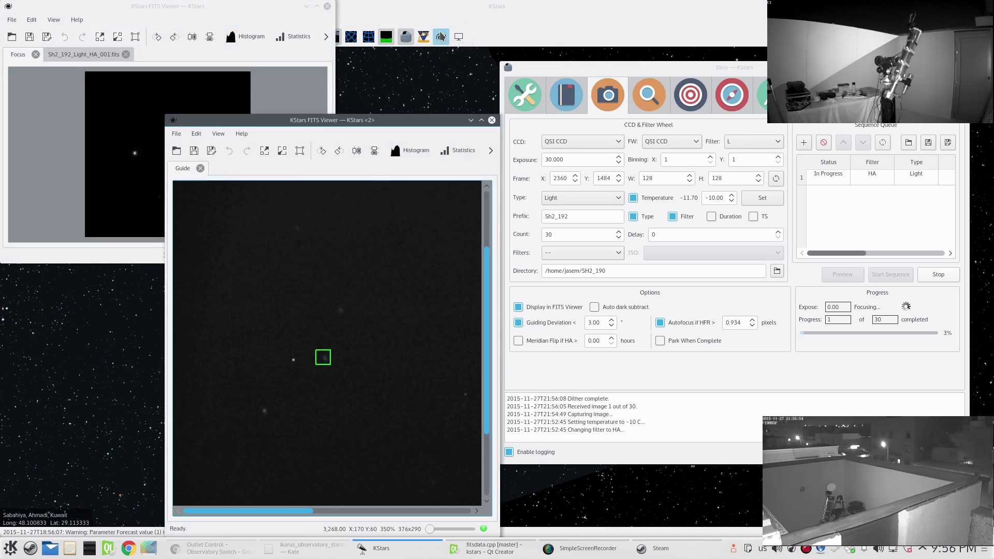
Show Sh2_192_Light_HA_001.fits in an enlarged FITS Viewer, zoomed to fit the full frame.
click(66, 133)
click(82, 54)
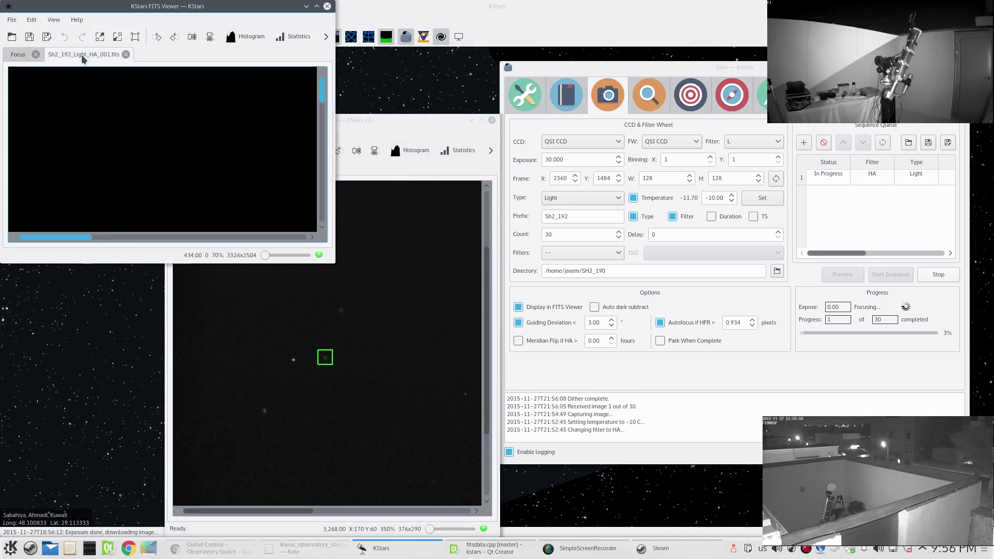
scroll(207, 130, down, 5)
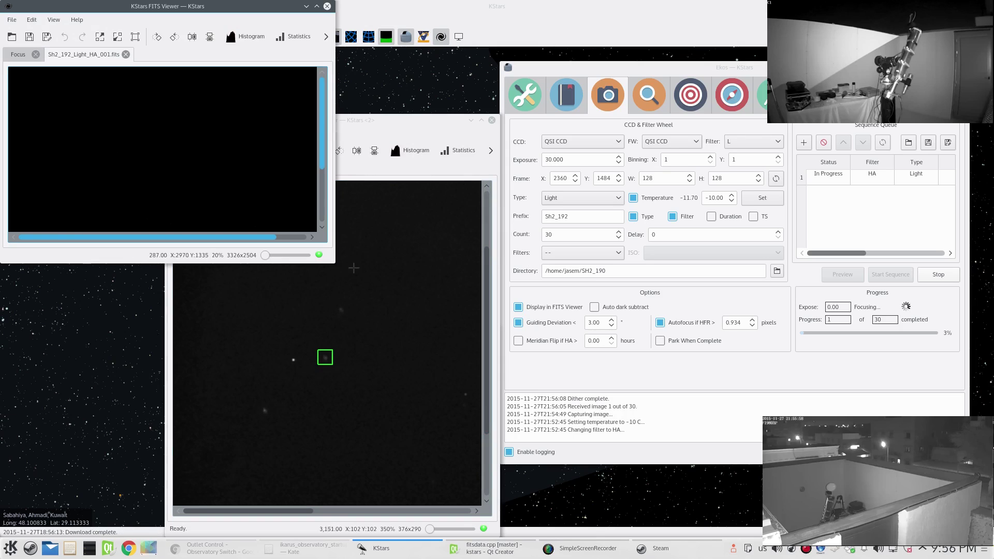
drag(335, 265, 472, 395)
scroll(316, 263, up, 1)
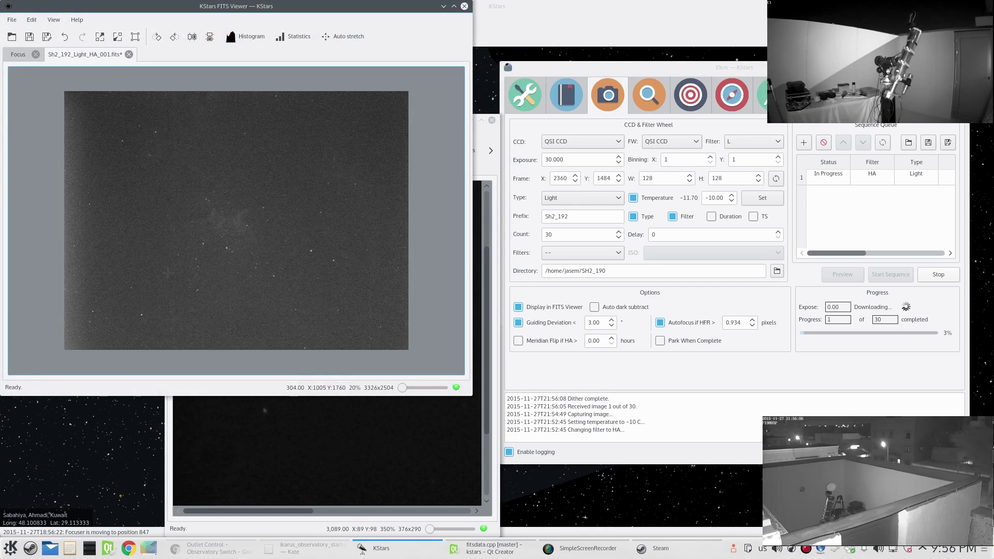
mouse_move(161, 292)
scroll(206, 236, up, 1)
scroll(250, 248, down, 1)
Open sh2_190_center.fits from Home > SH2_190 in the FITS Viewer.
click(11, 37)
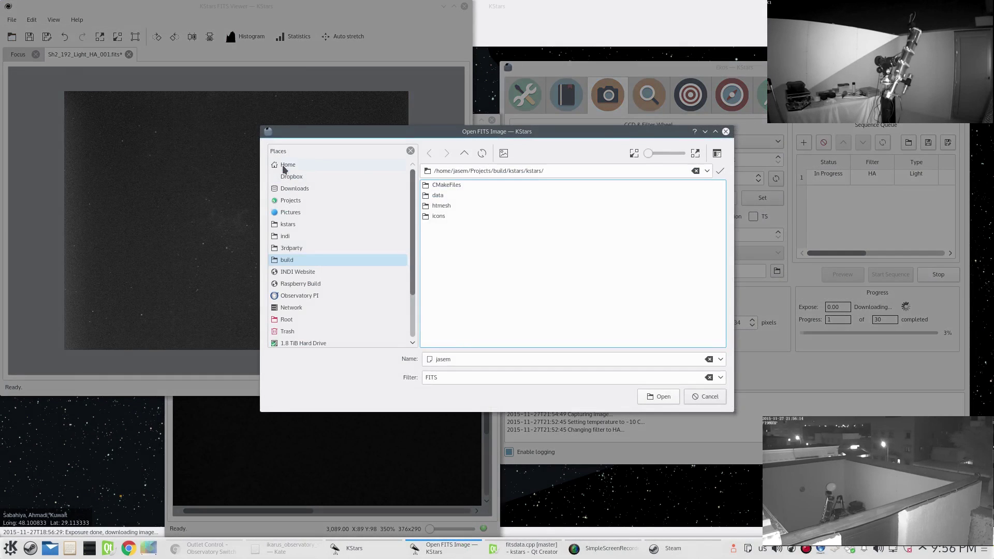
click(282, 164)
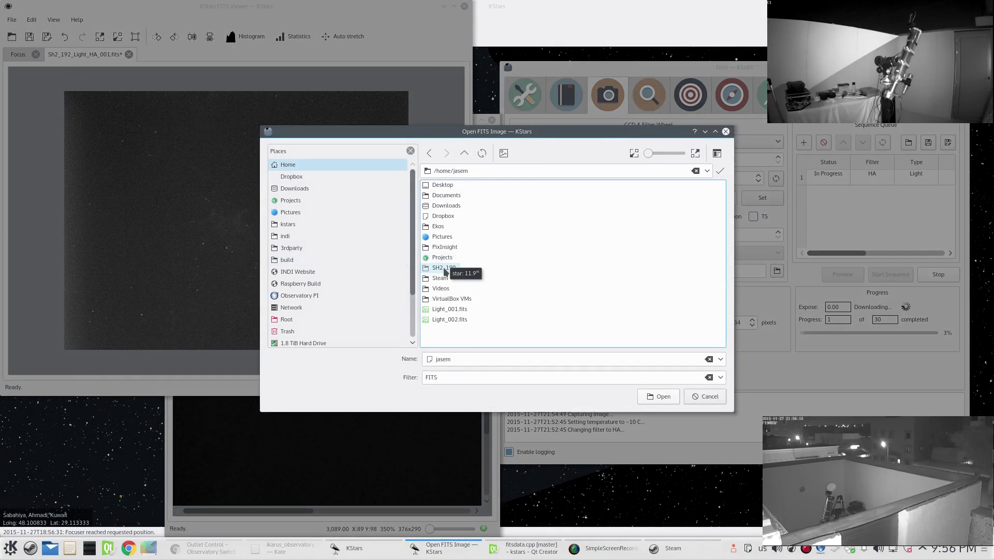
click(443, 267)
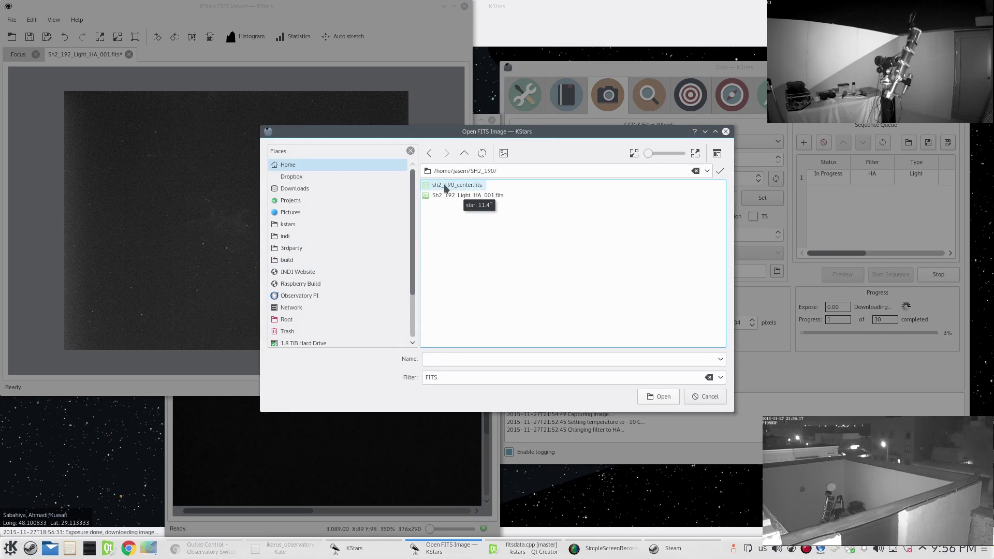
click(469, 186)
double_click(469, 187)
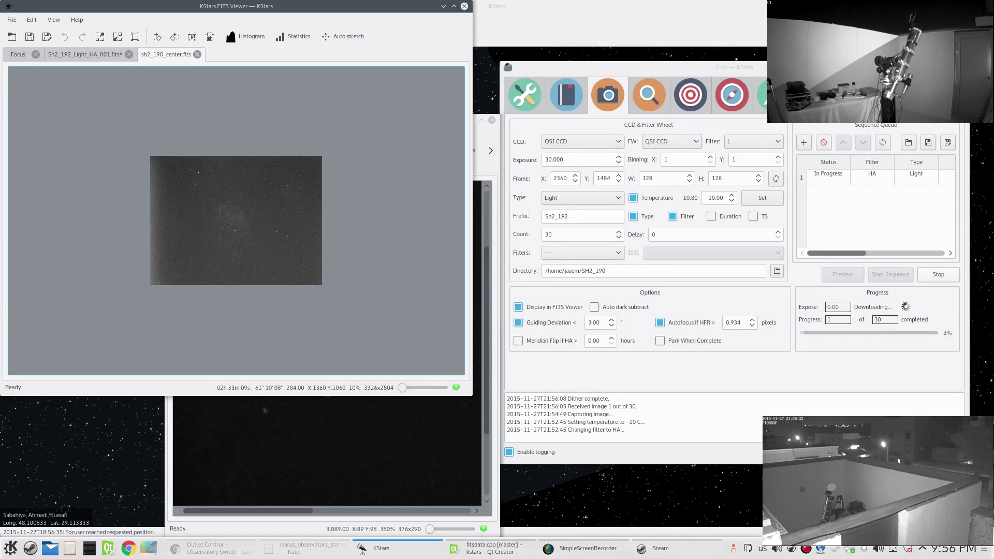
Compare the reference center frame against the first H-alpha light frame by switching between their tabs.
click(100, 53)
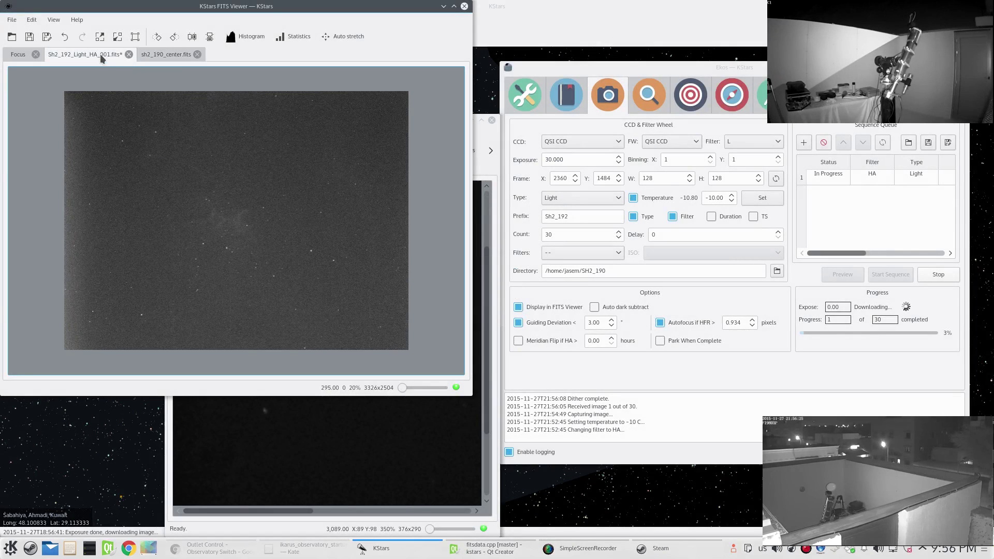
click(166, 52)
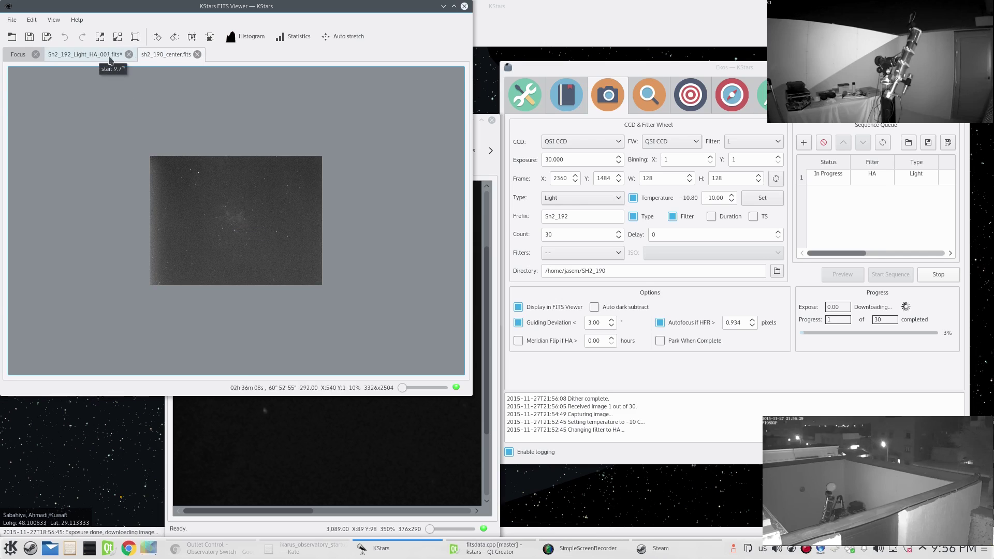
click(66, 54)
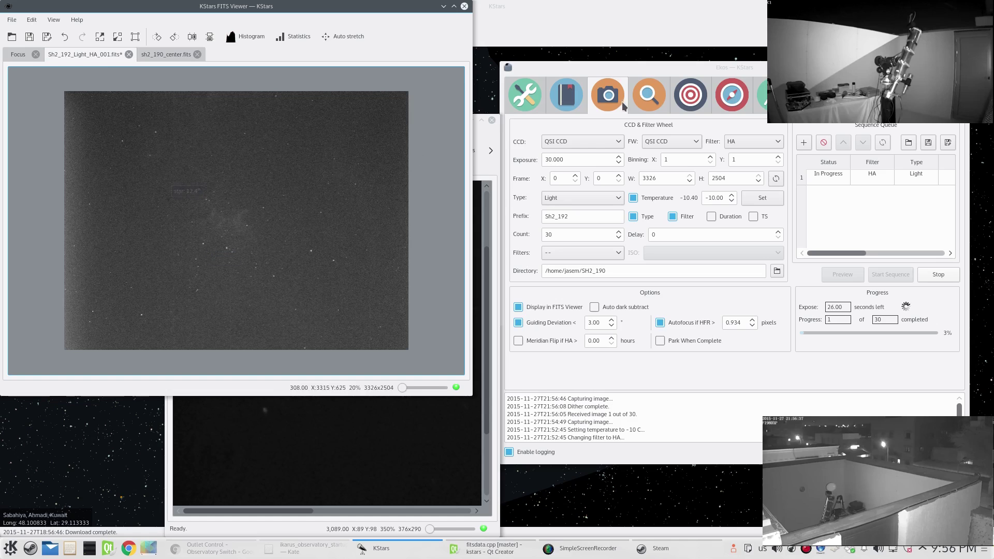
Check autofocus results and capture progress, ending on the scheduler's Sh2 190 job status.
click(646, 102)
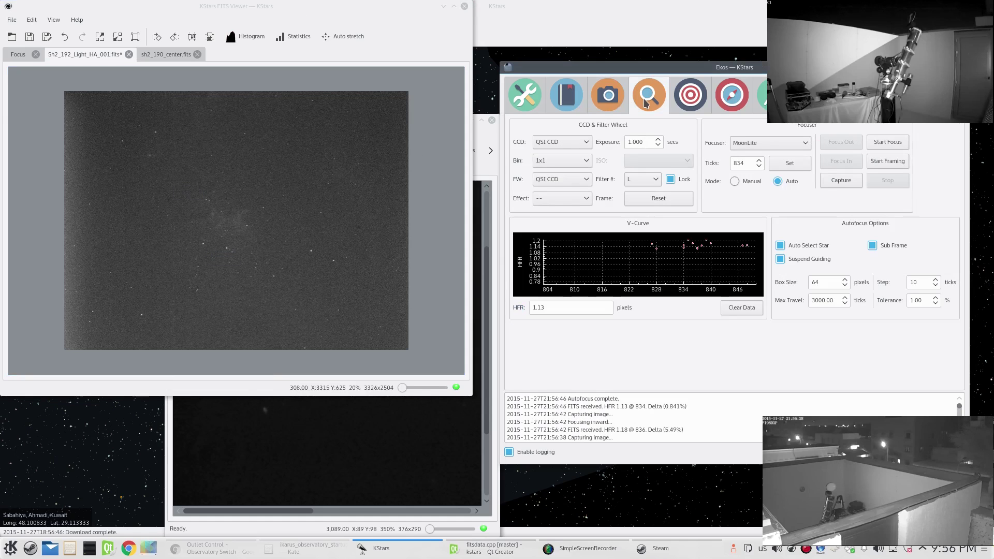
click(605, 99)
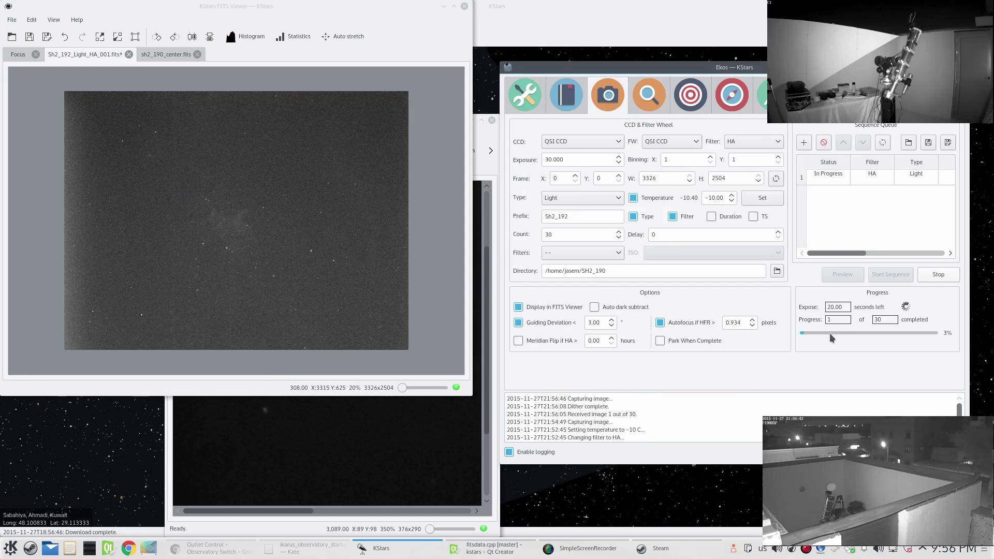
click(573, 100)
click(603, 98)
click(569, 102)
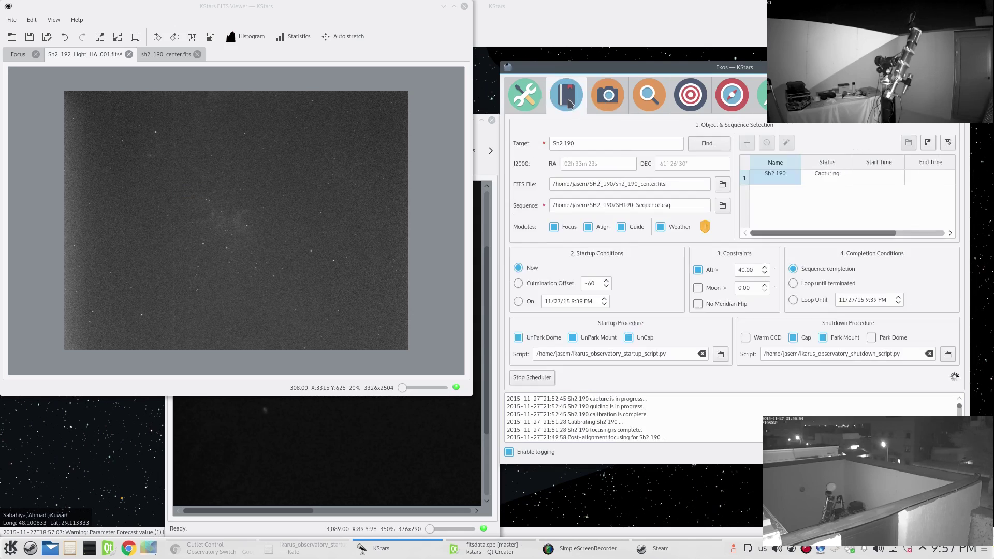